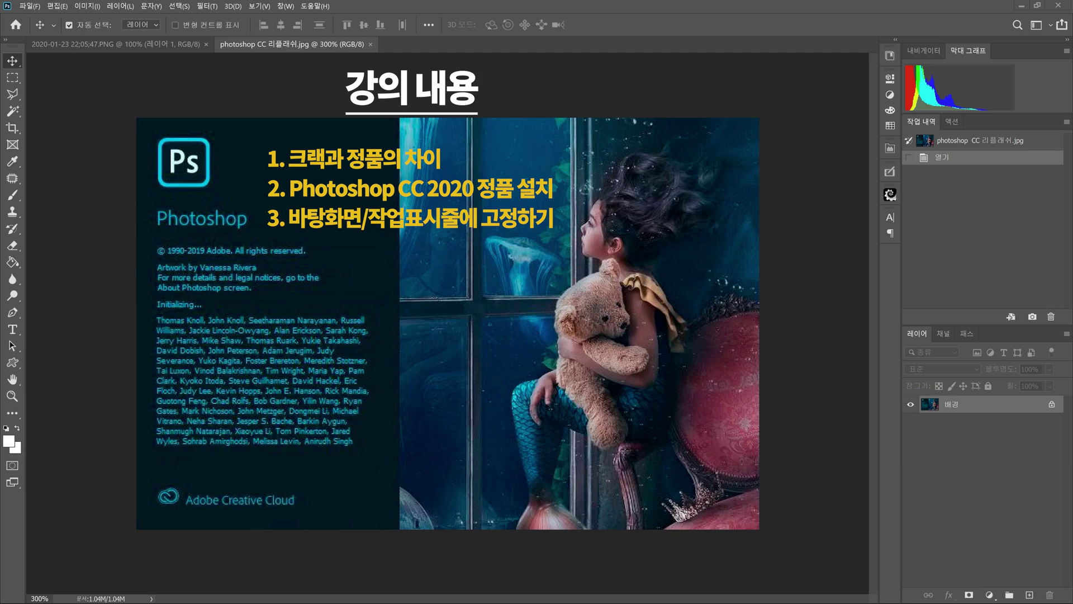
Step: Zoom out the view (Ctrl+minus) to see more of the image
key("ctrl+minus")
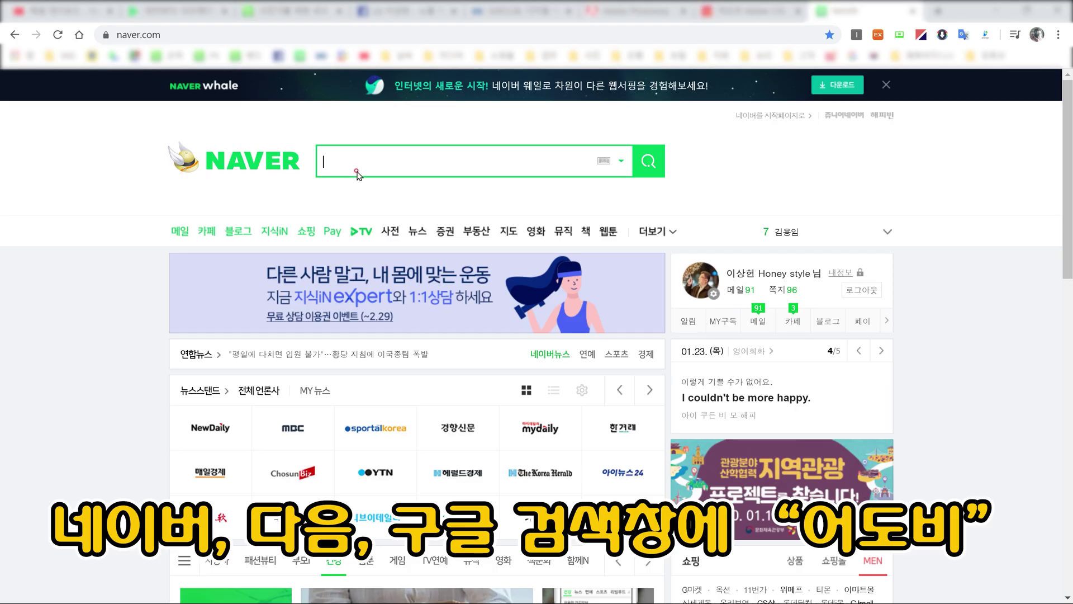
Step: Search Naver for '어도비' and open the official adobe.com/kr result
type("어도비")
key("Return")
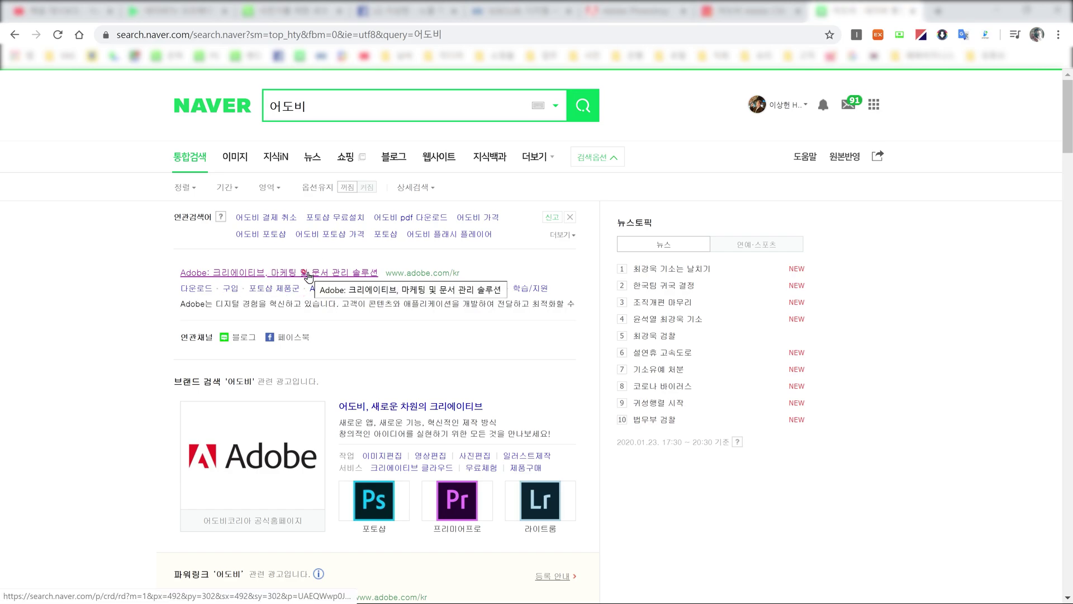
left_click(308, 276)
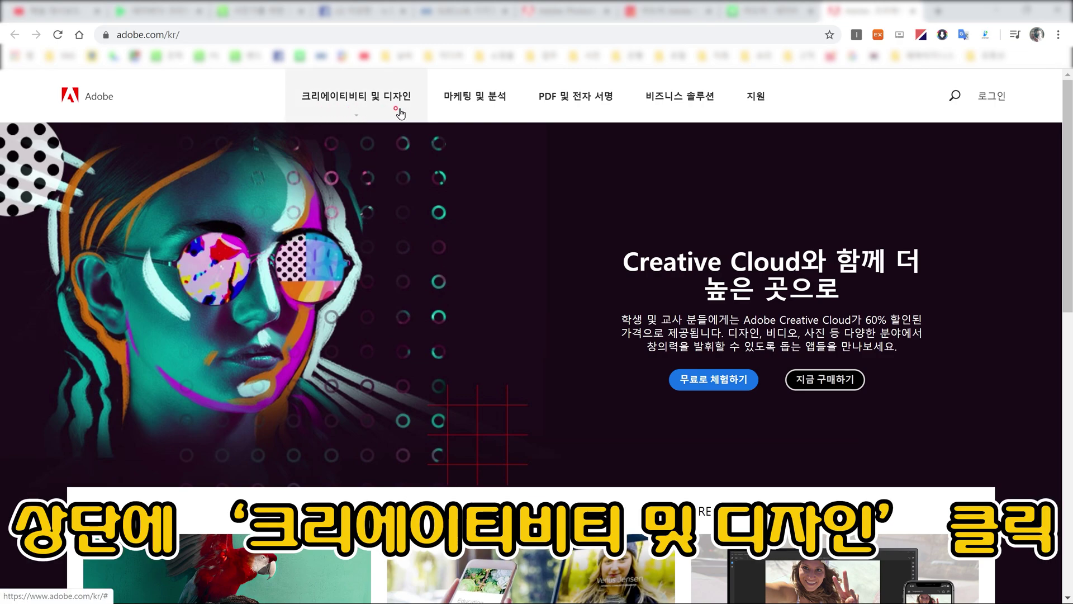
Step: Open 모든 플랜 및 가격 보기 from the 크리에이티비티 및 디자인 menu
left_click(336, 105)
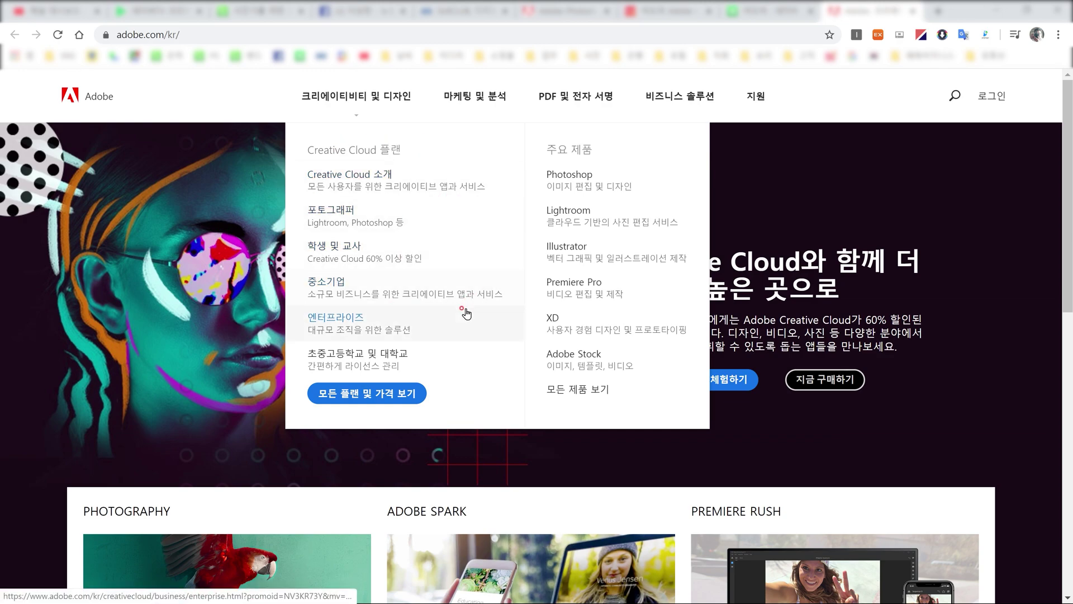
left_click(377, 403)
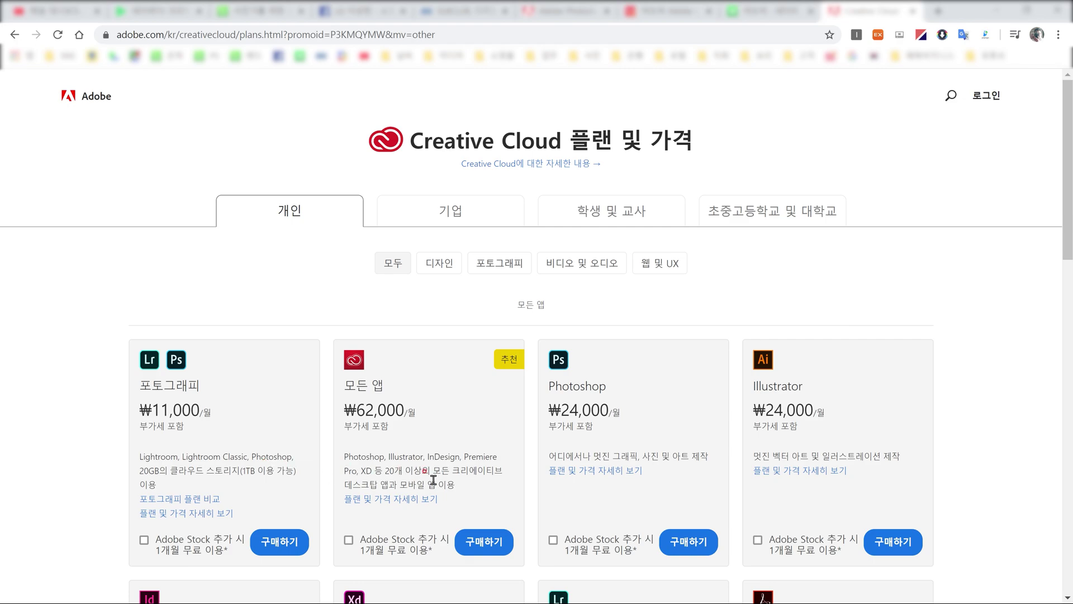
scroll(433, 480, "down", 1)
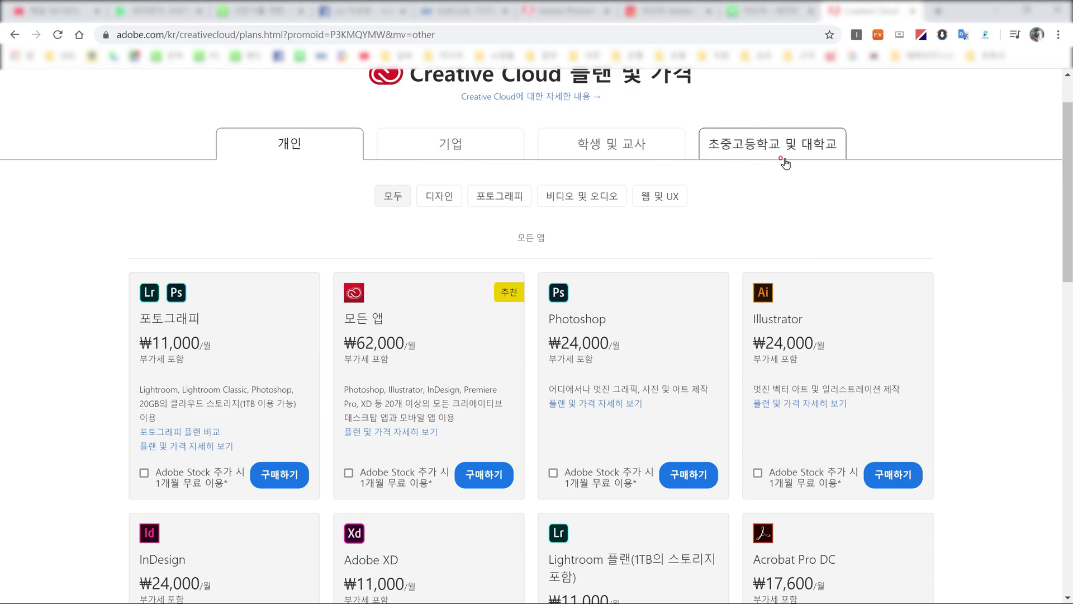
left_click(580, 147)
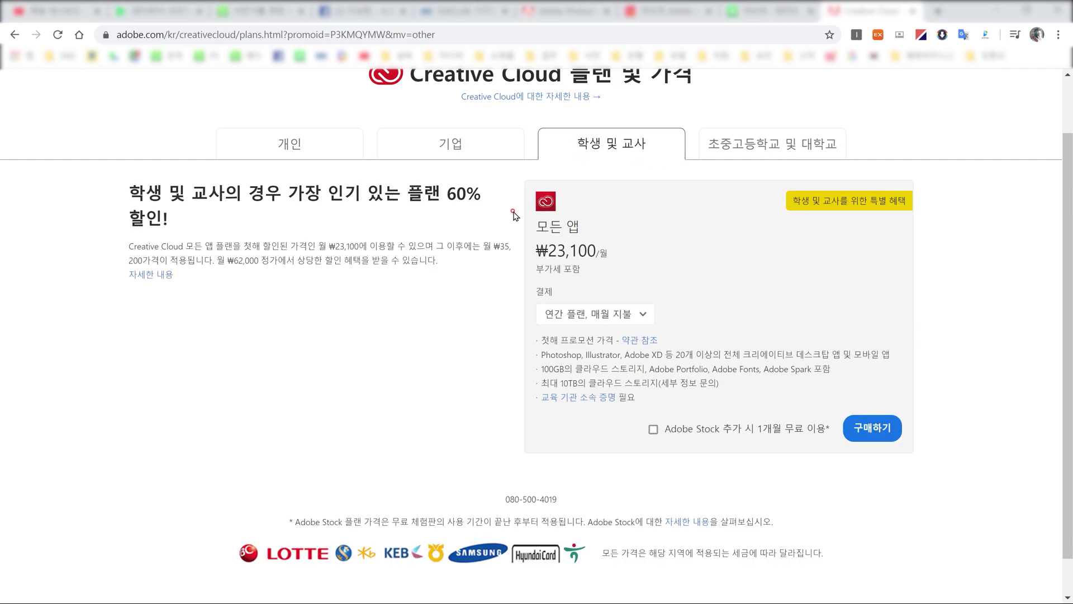
left_click(713, 155)
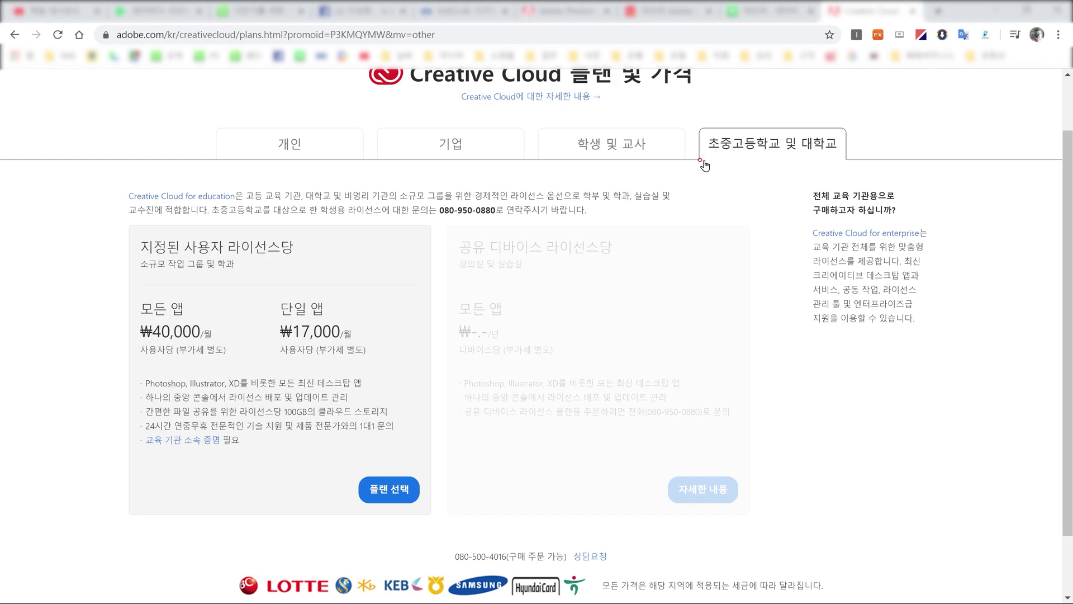
left_click(633, 160)
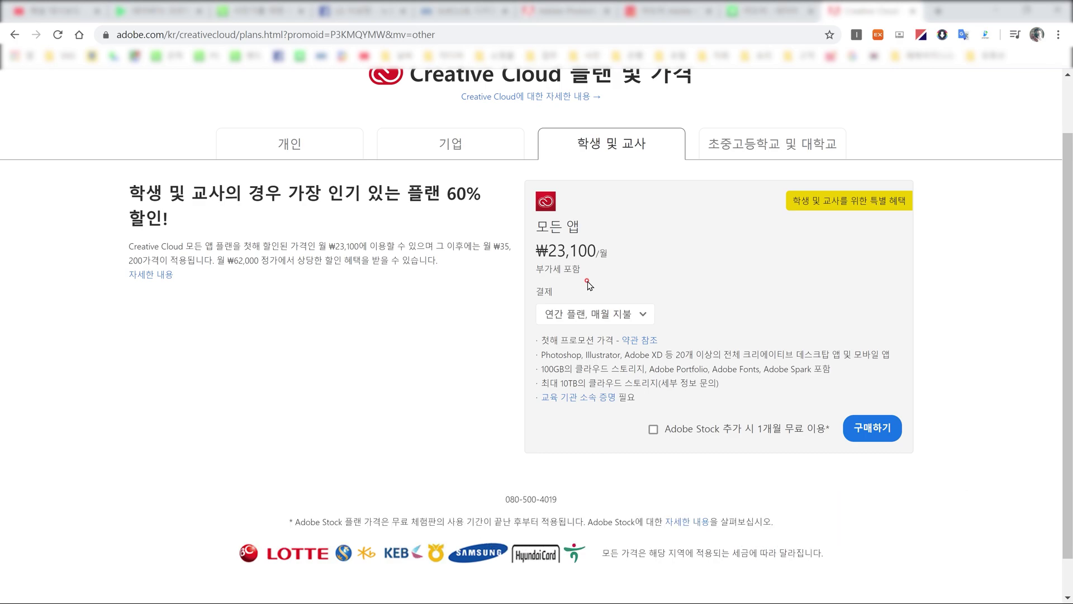
left_click(289, 158)
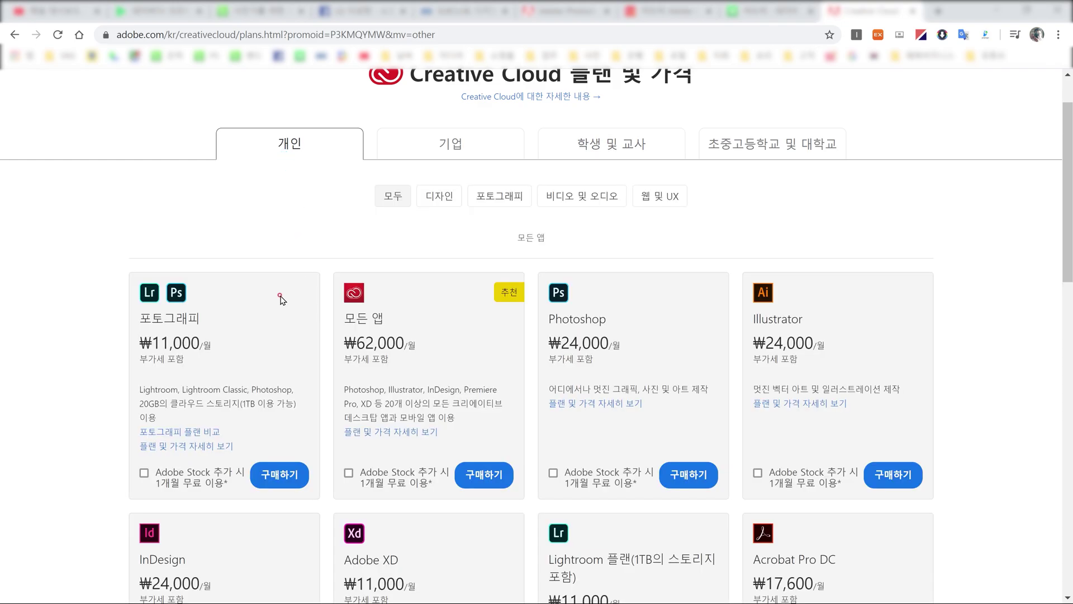
scroll(281, 300, "down", 1)
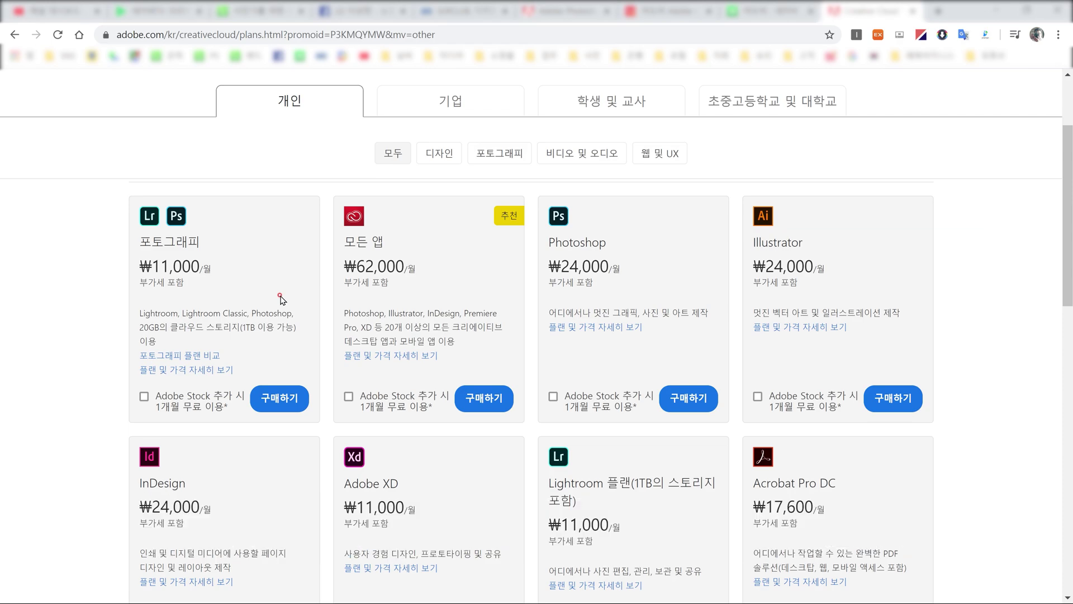
scroll(1003, 137, "up", 3)
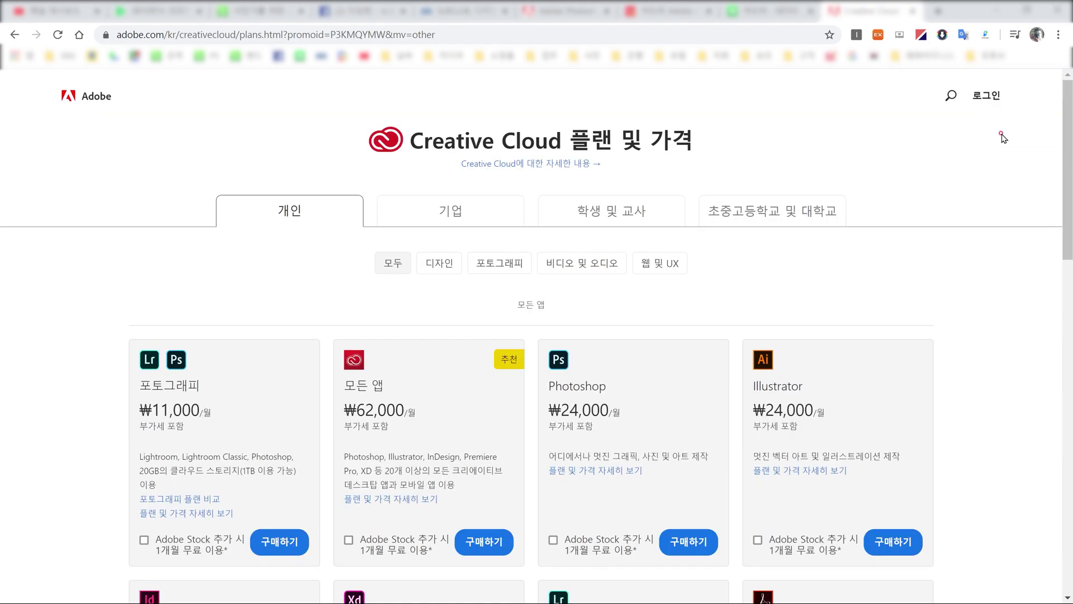
Step: Go to the Adobe sign-in page and choose 계정 만들기 for a new account
left_click(1000, 99)
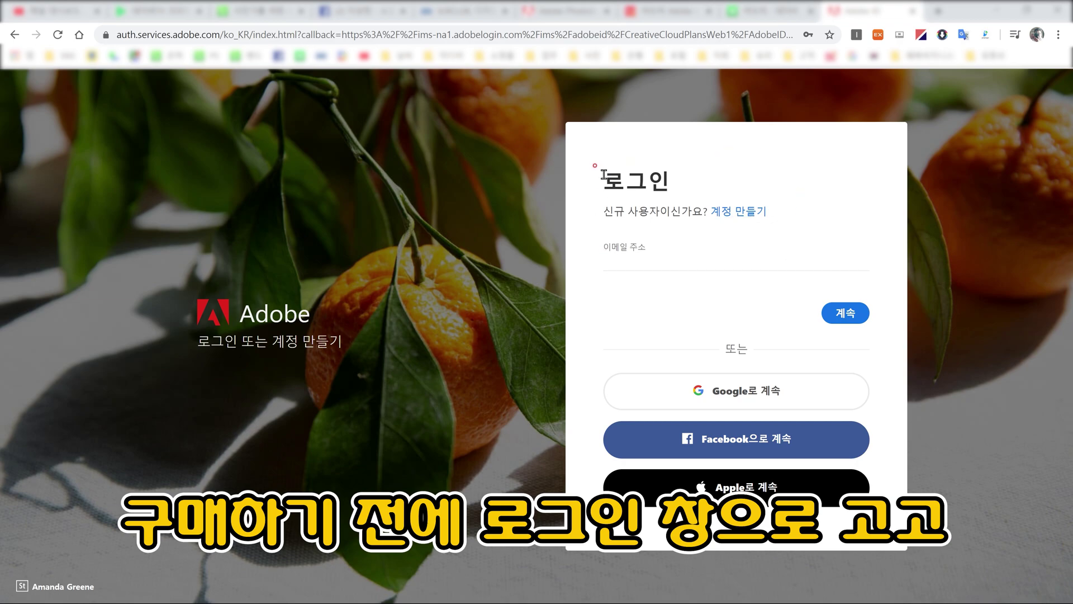
left_click(732, 217)
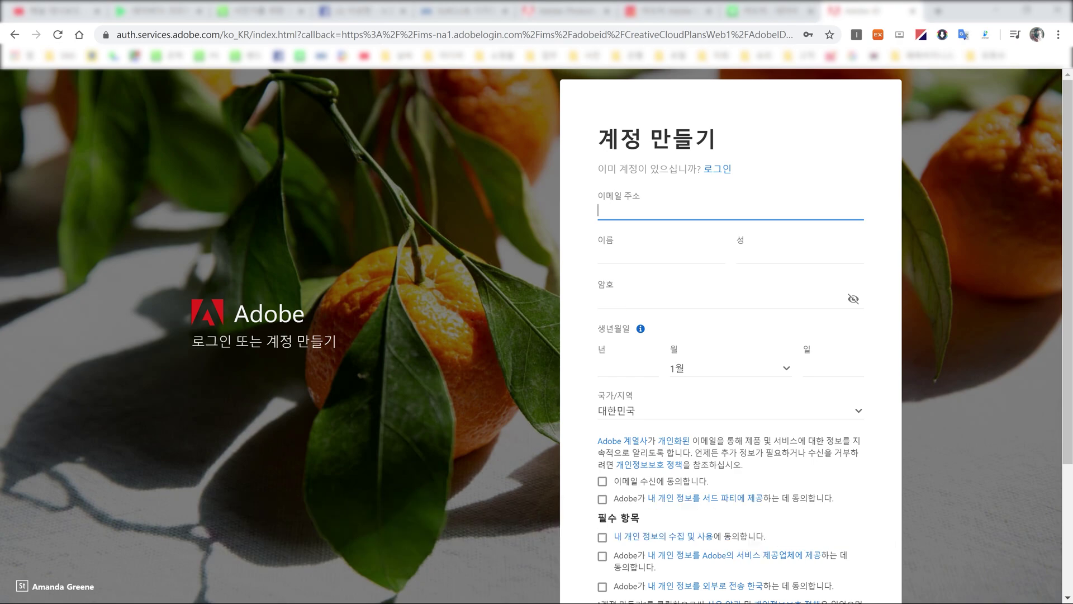
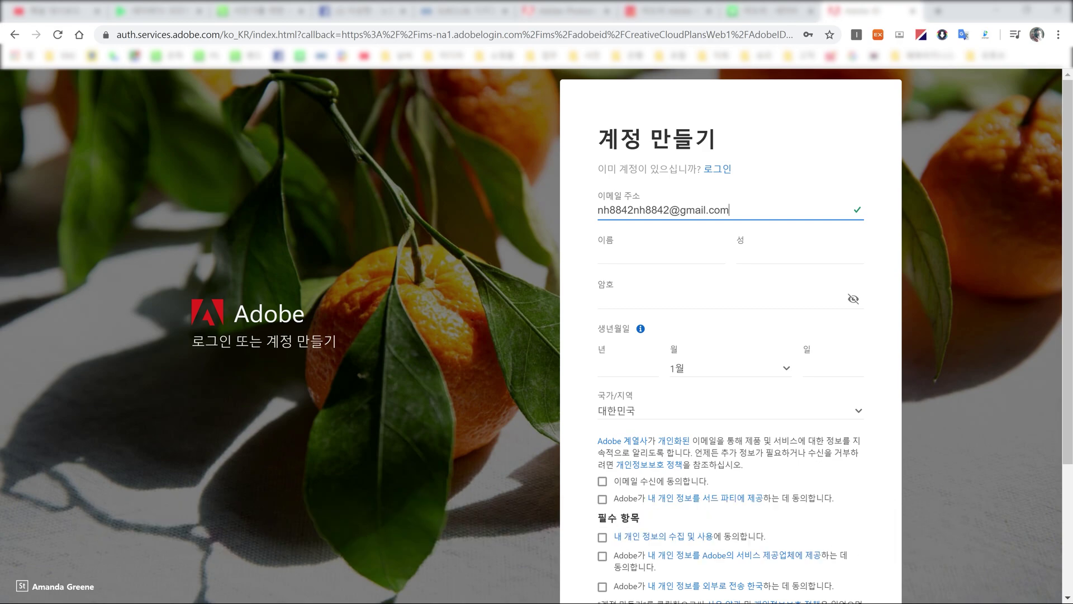
Step: Enter the account e-mail address and the user's first and last name
left_click(638, 259)
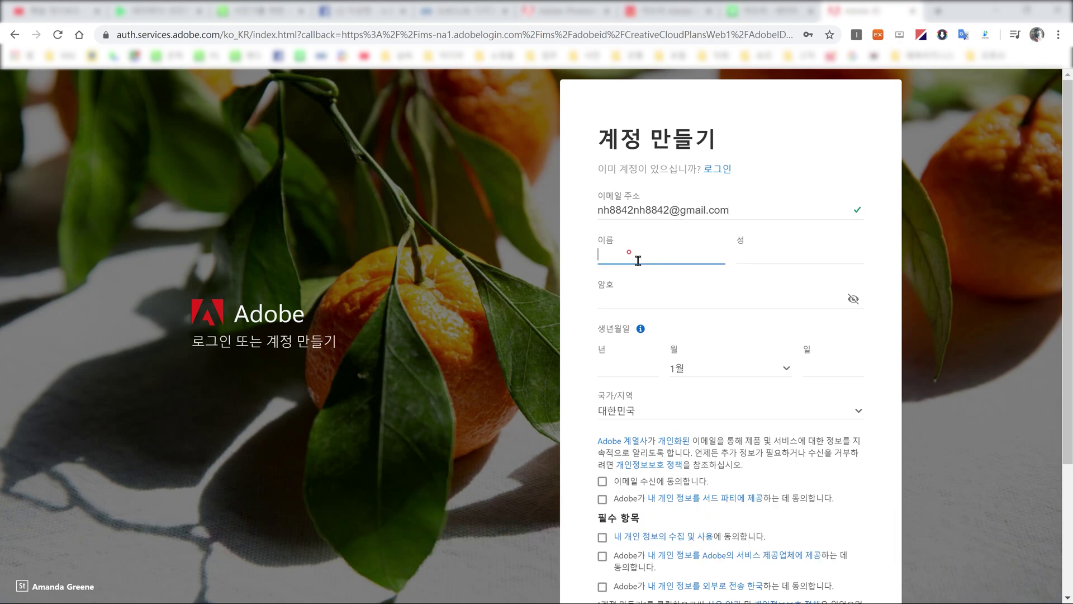
left_click(749, 254)
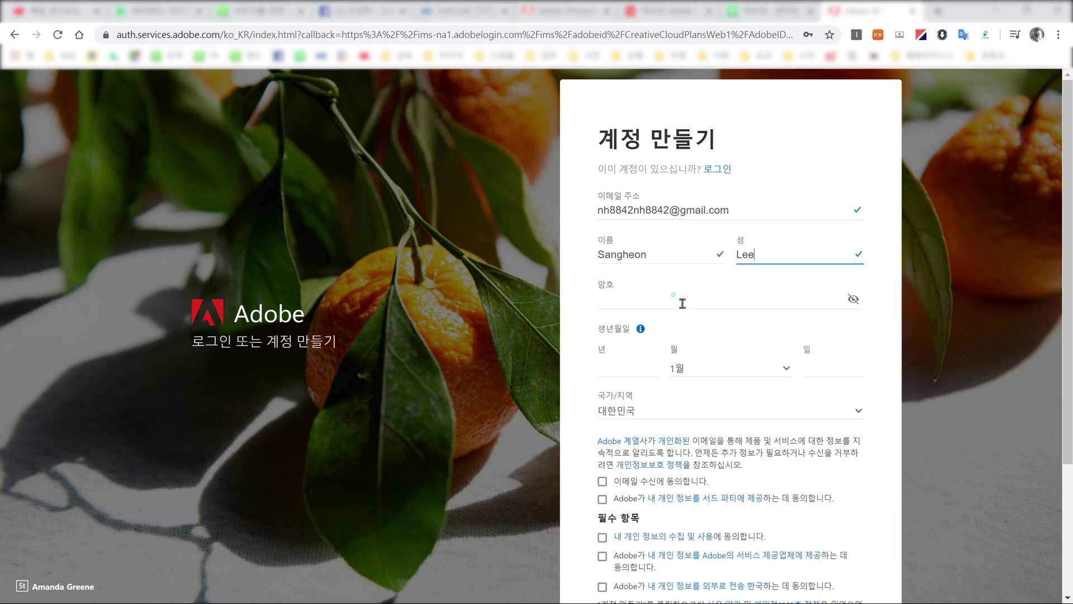
Step: Replace the typed password with the second saved Chrome password so it meets the rules
left_click(673, 297)
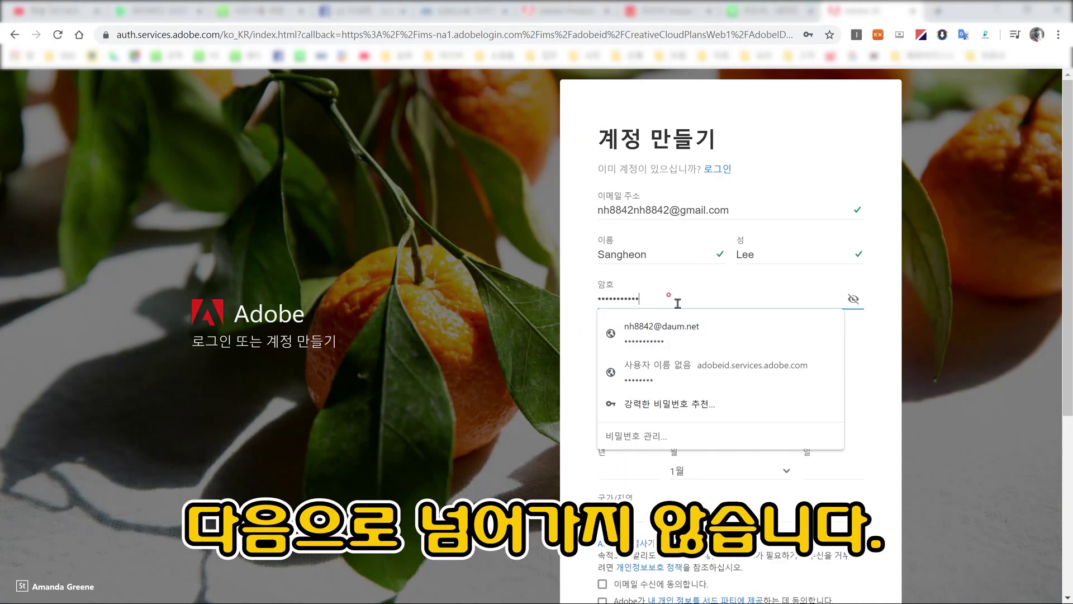
left_click(626, 335)
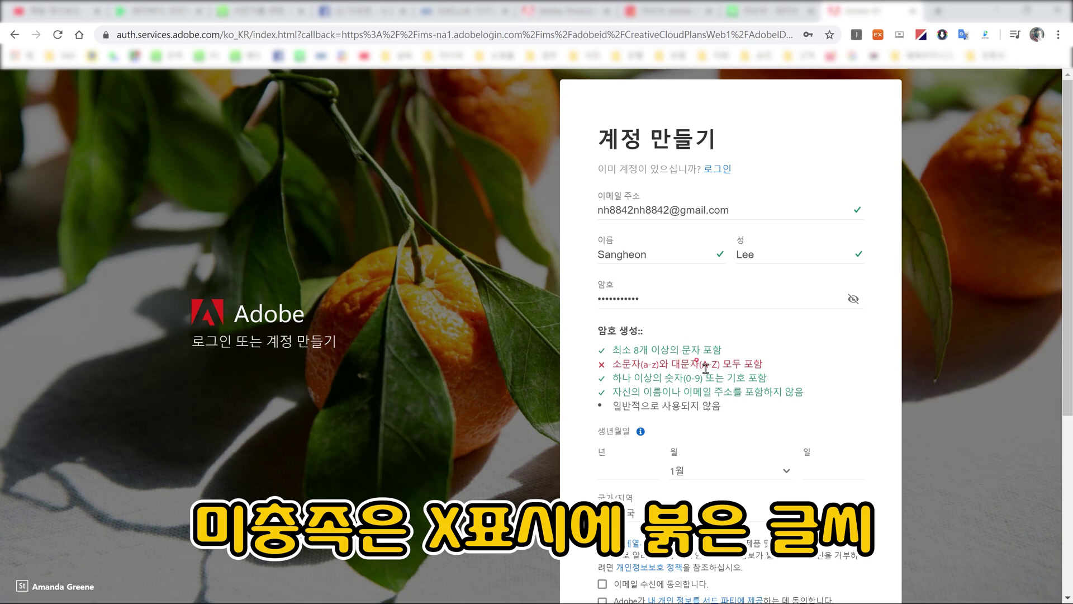
left_click(667, 307)
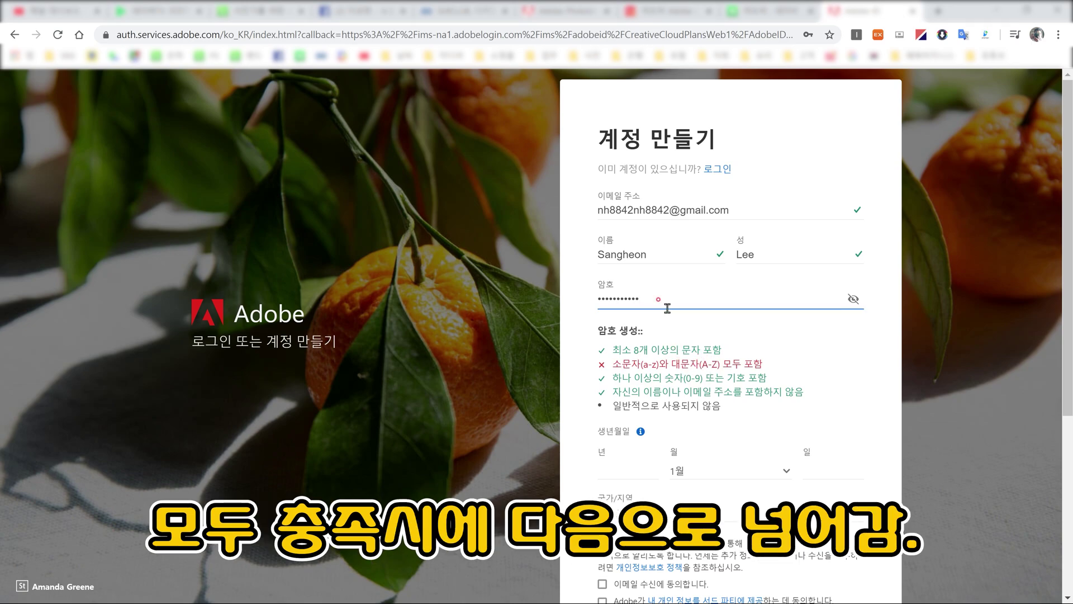
key("BackSpace")
key("BackSpace")
key("BackSpace")
key("BackSpace")
key("BackSpace")
key("BackSpace")
key("BackSpace")
key("BackSpace")
left_click(570, 411)
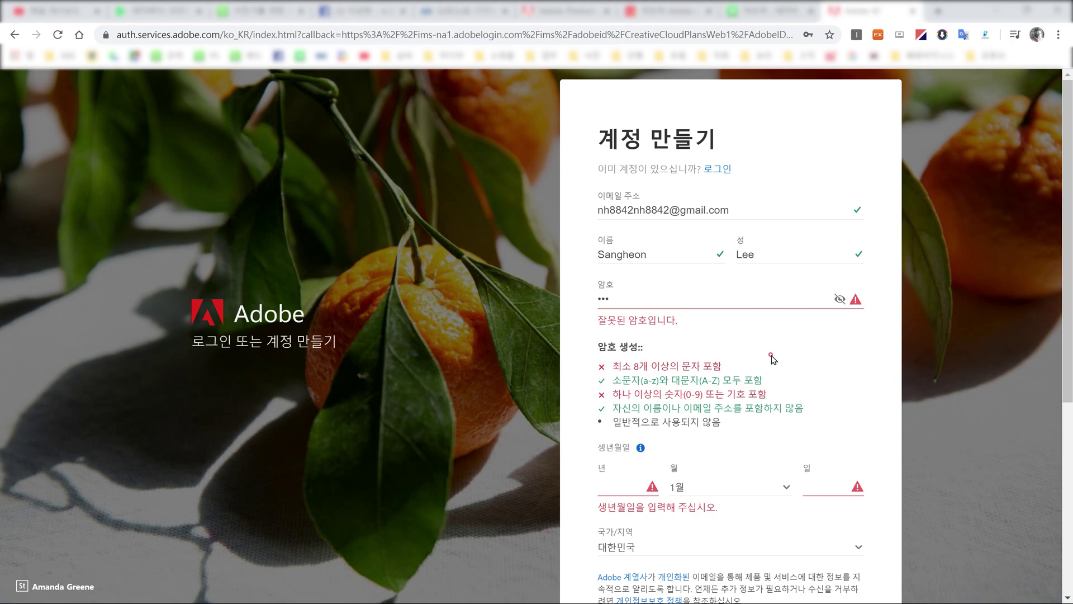
left_click(621, 299)
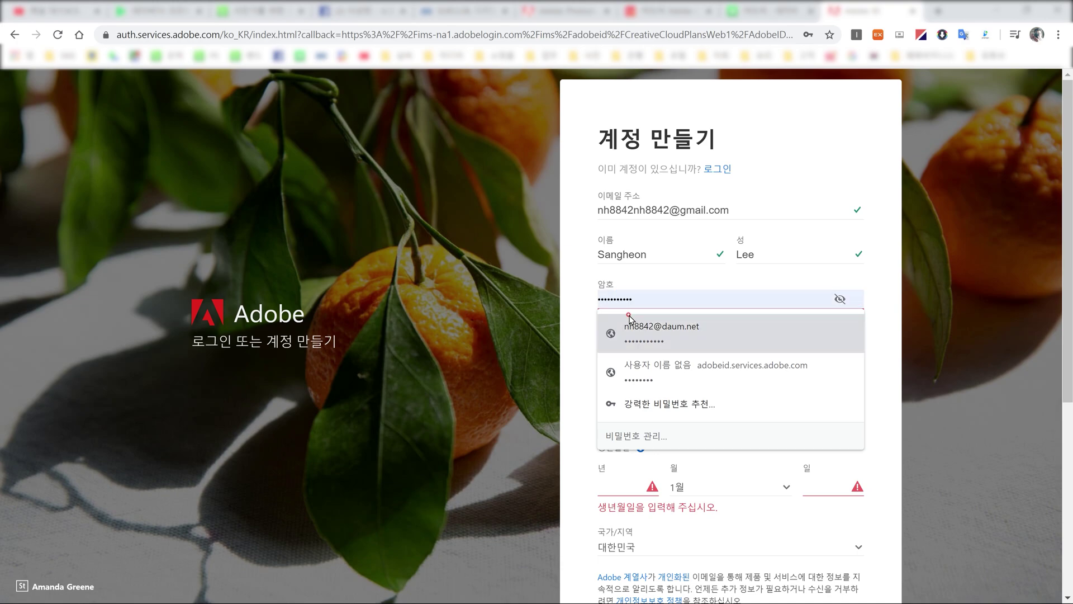
left_click(570, 340)
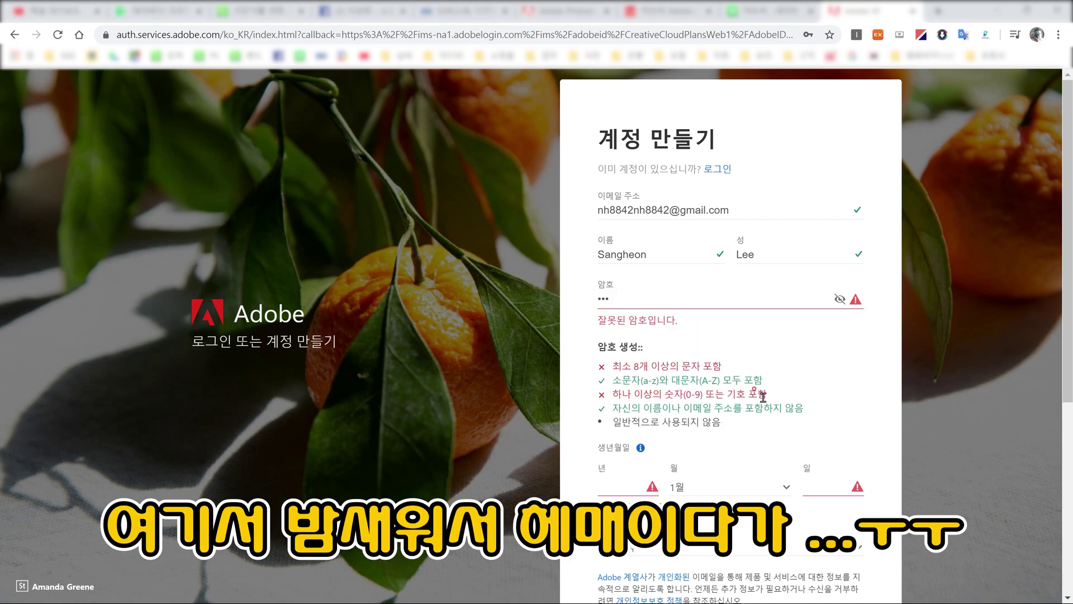
left_click(614, 300)
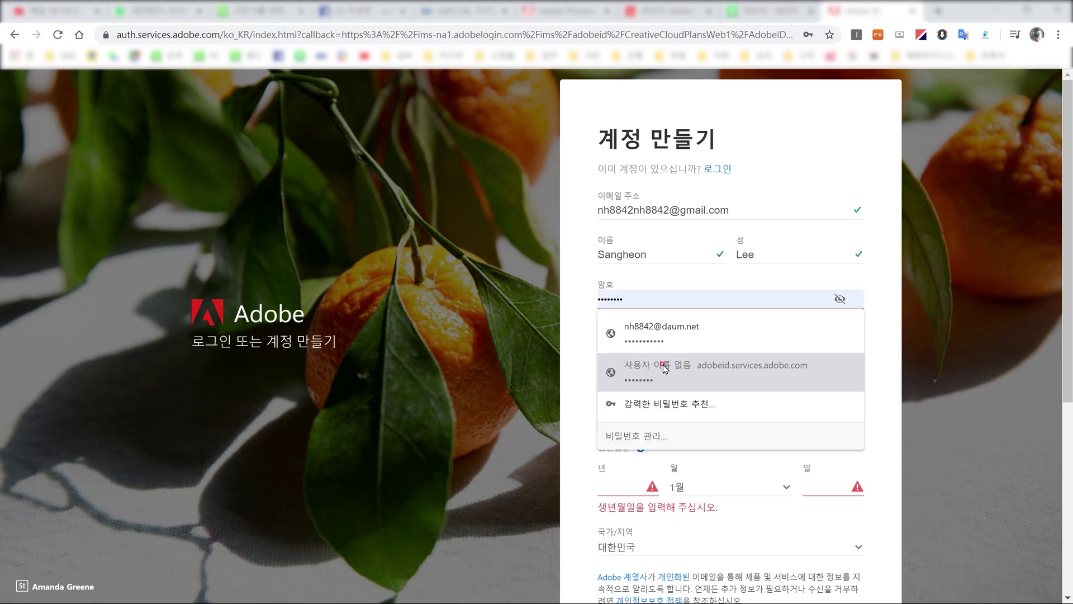
left_click(664, 367)
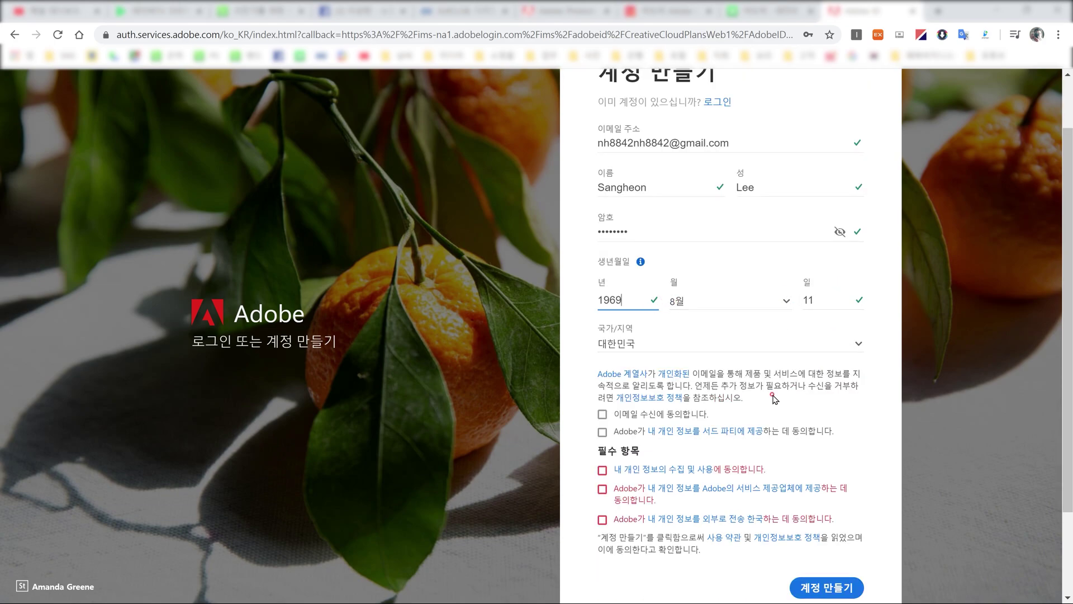
Step: Tick all five consent boxes, including the three required agreements, and create the account
scroll(726, 363, "down", 1)
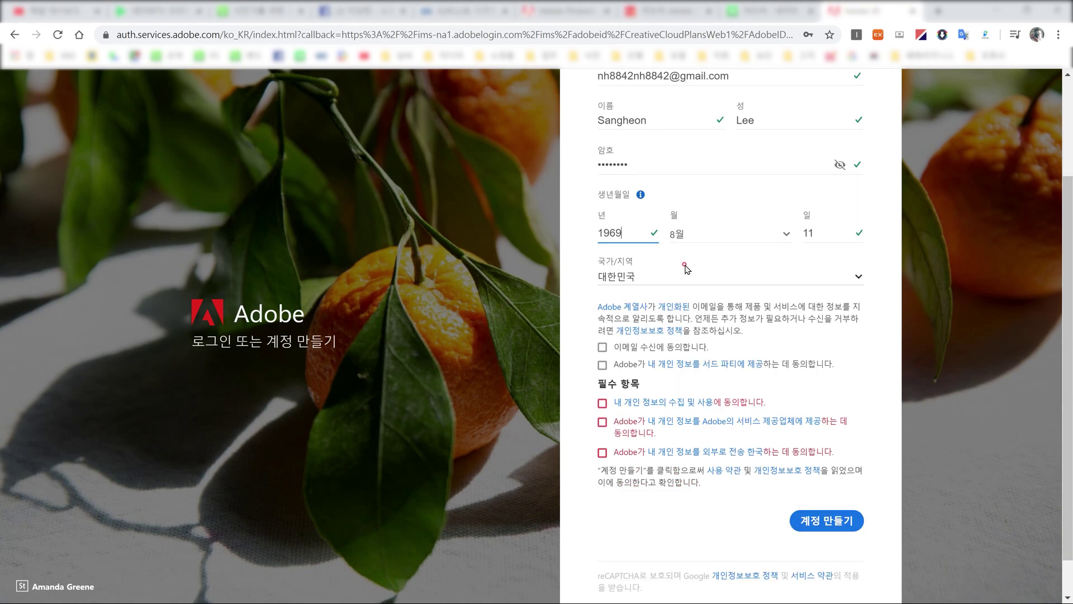
scroll(685, 269, "down", 1)
left_click(602, 303)
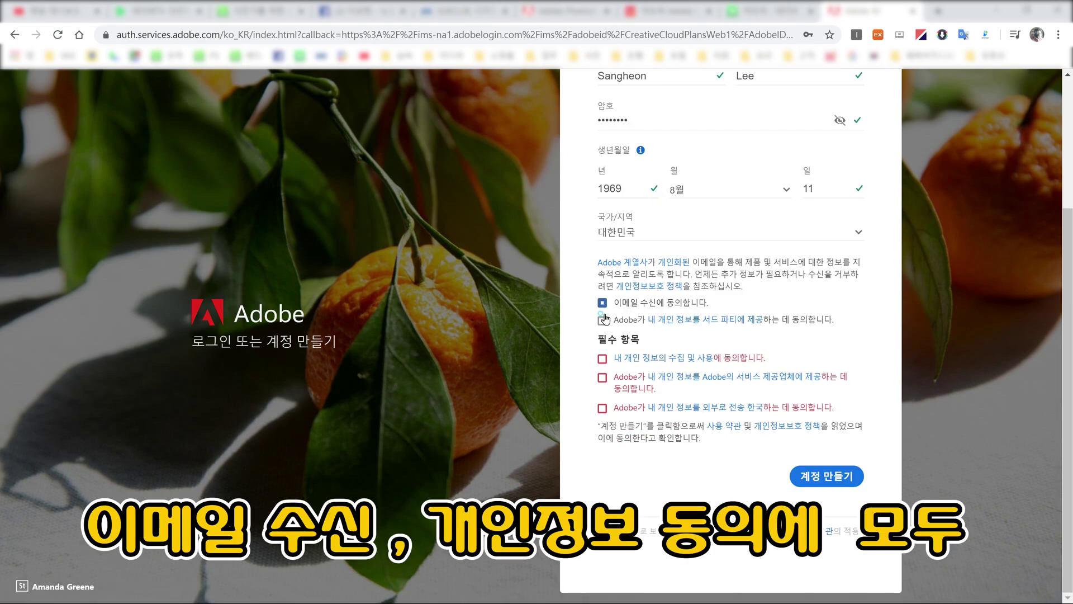
left_click(602, 321)
left_click(602, 358)
left_click(602, 377)
left_click(602, 408)
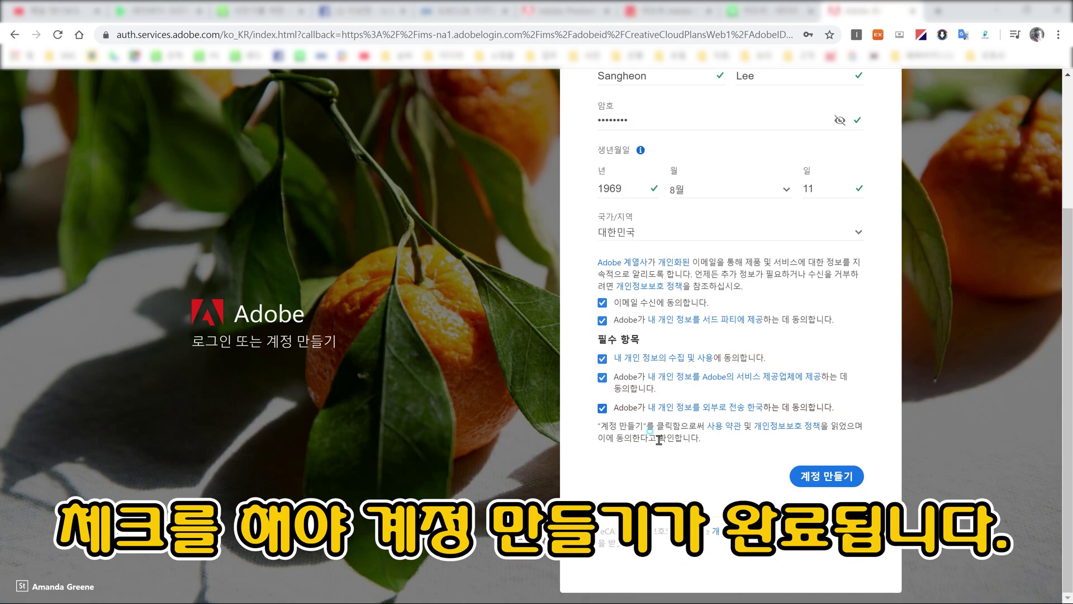
left_click(815, 476)
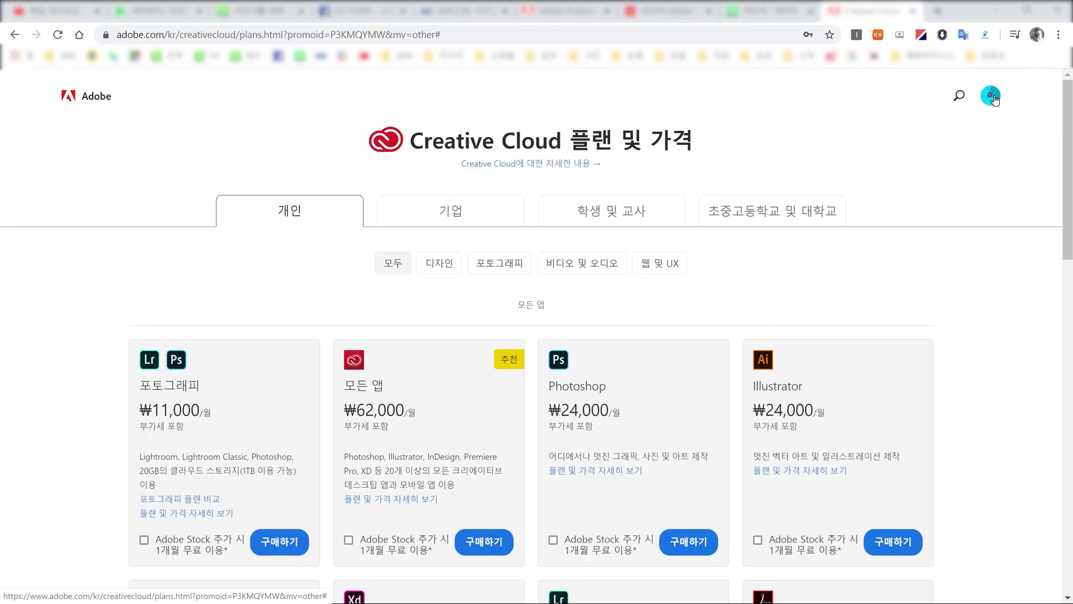
left_click(993, 98)
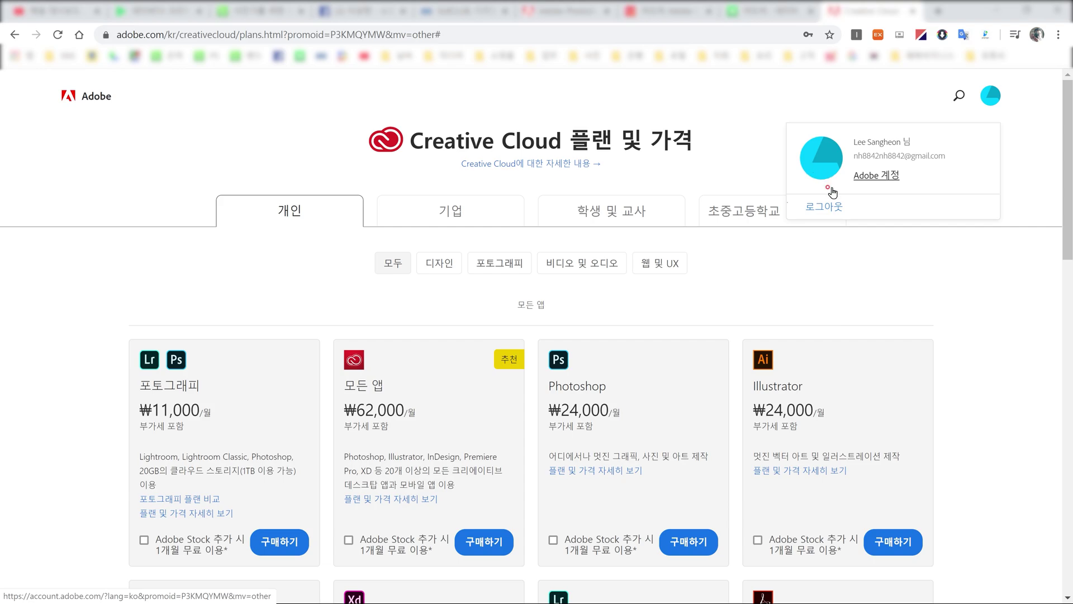
left_click(889, 203)
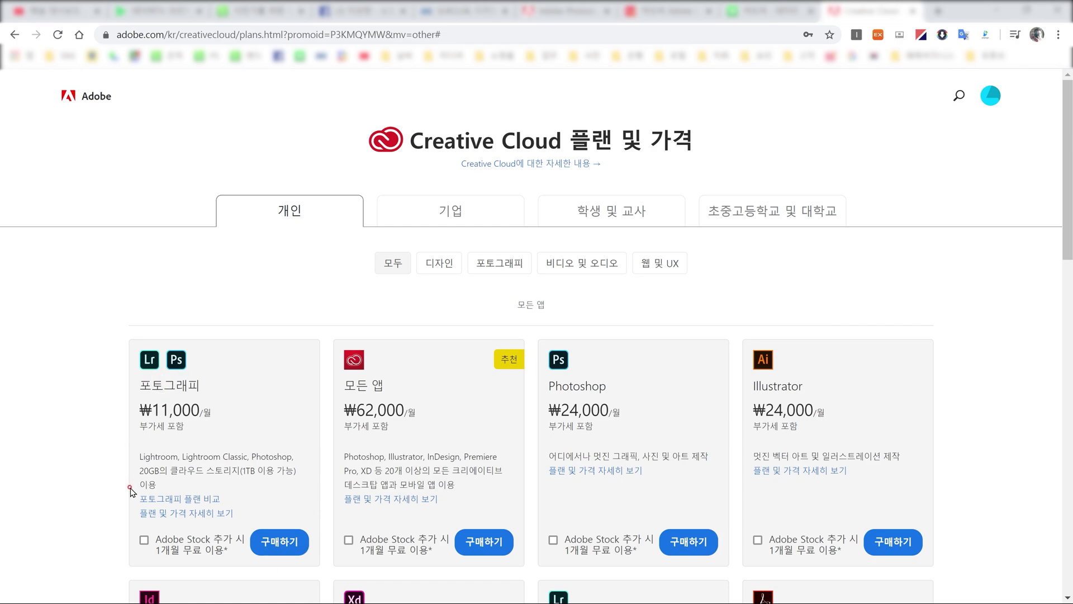
Step: Buy the 포토그래피 plan (20GB, ₩11,000/month) and begin entering the card number
left_click(268, 545)
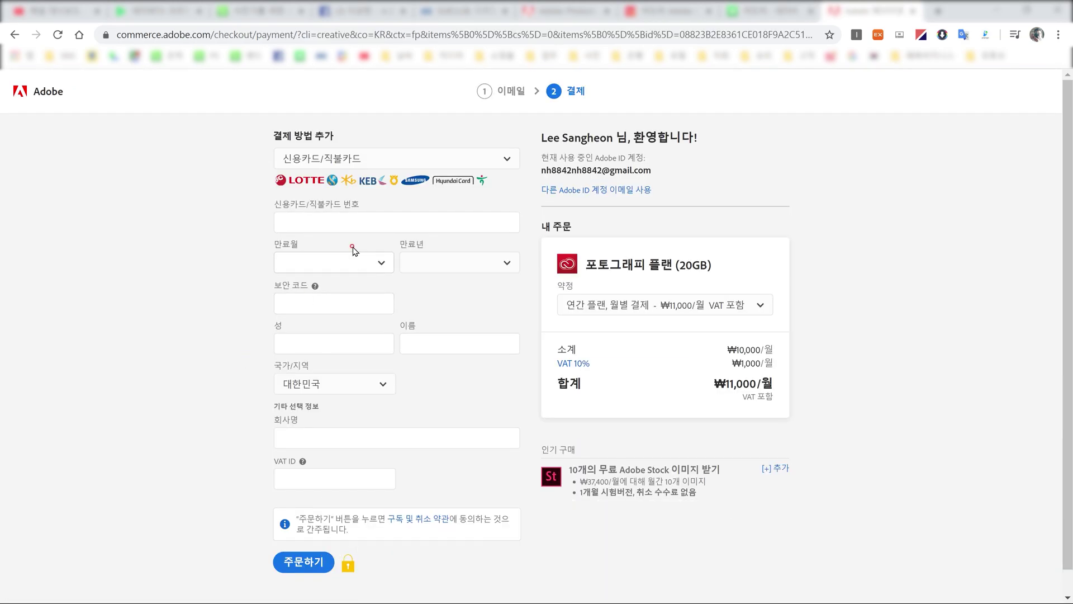
left_click(334, 221)
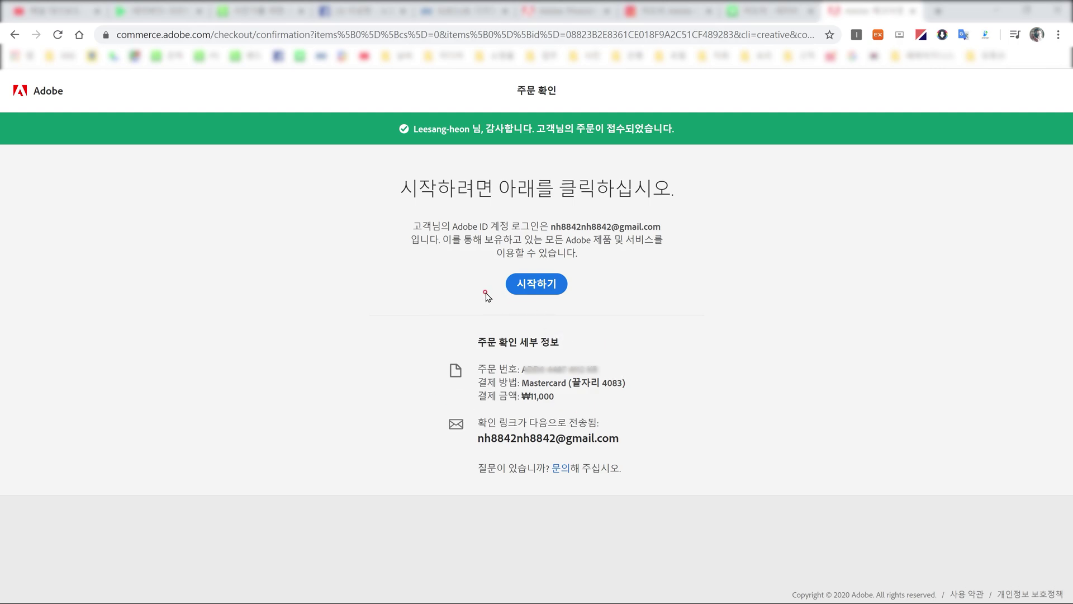
Step: Continue past the order confirmation with 시작하기 to install the purchased apps
left_click(537, 287)
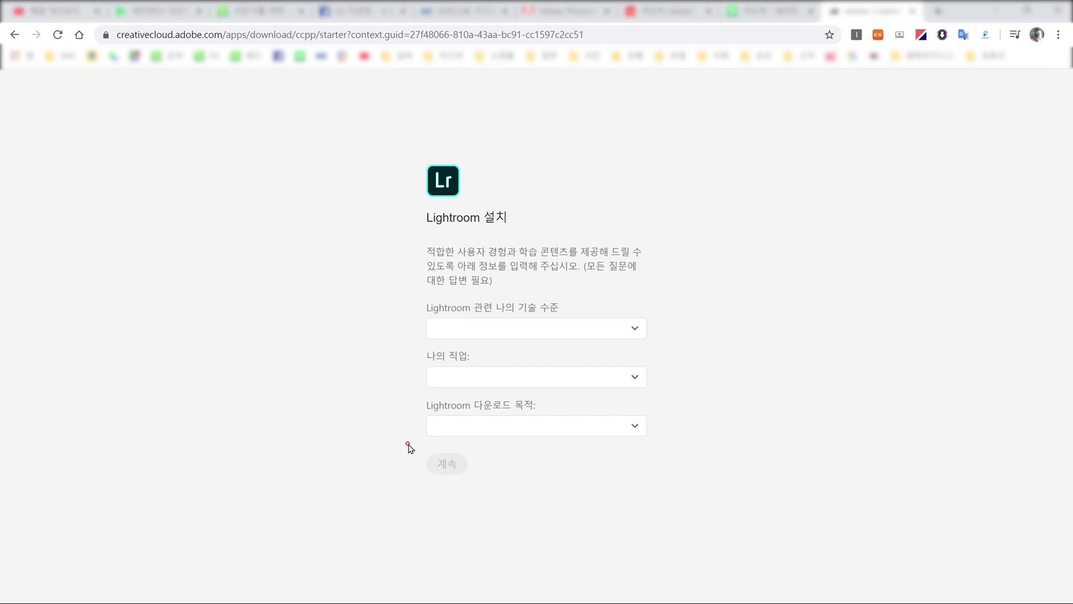
Step: Answer Lightroom's questions with 초보자, 전문 사진작가 and 개인 전용, then submit
left_click(557, 331)
left_click(469, 366)
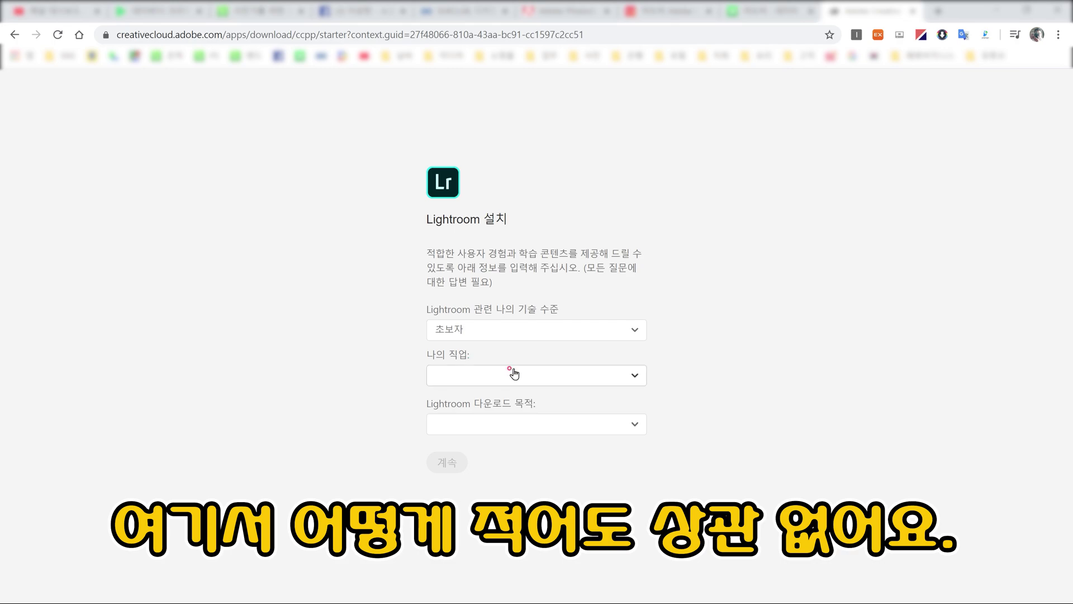
left_click(467, 376)
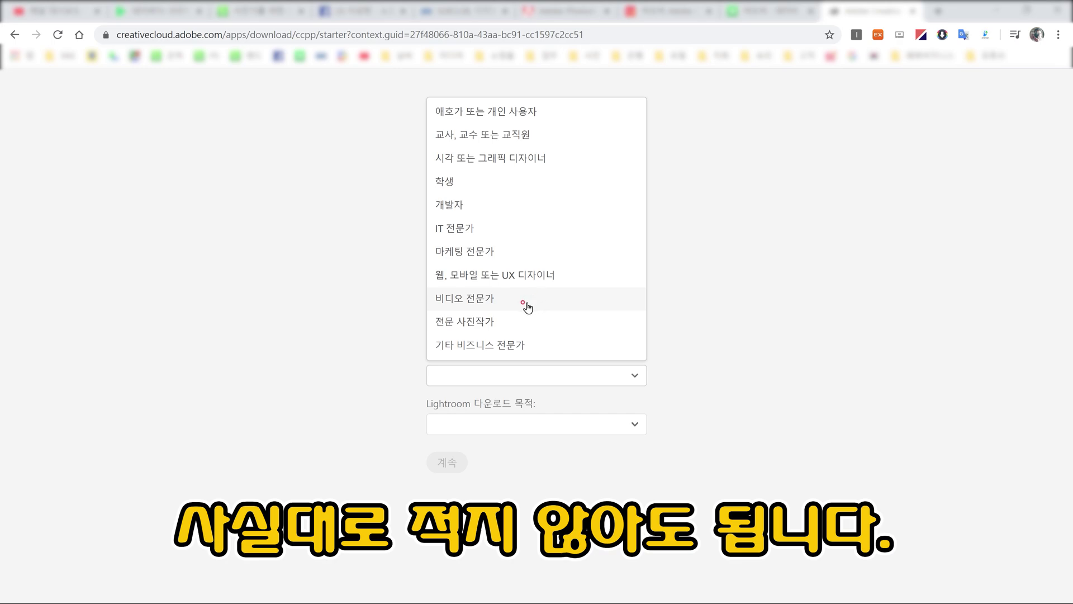
left_click(511, 324)
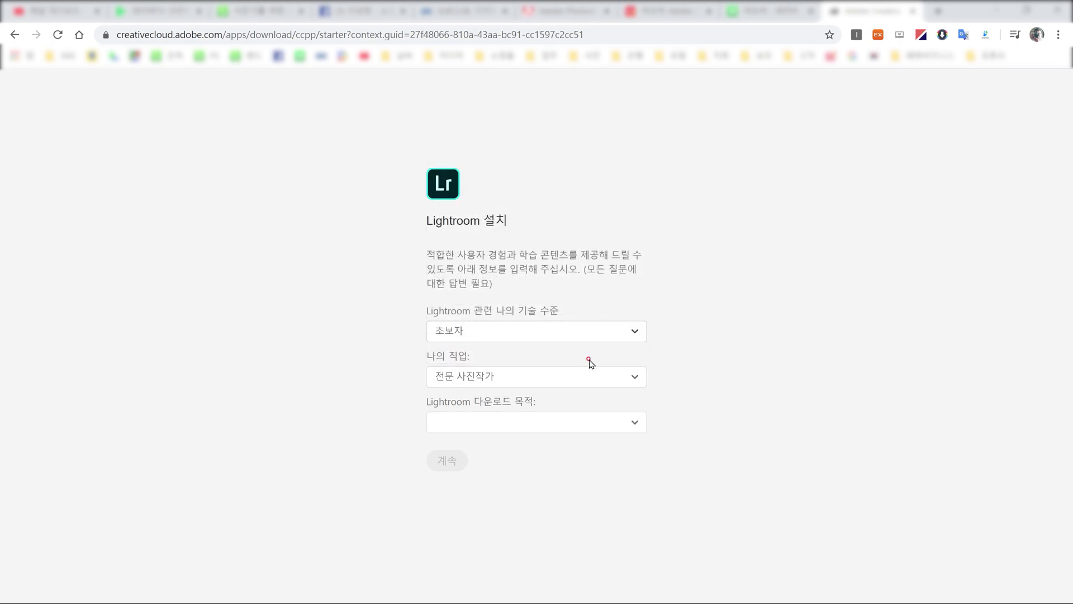
left_click(495, 427)
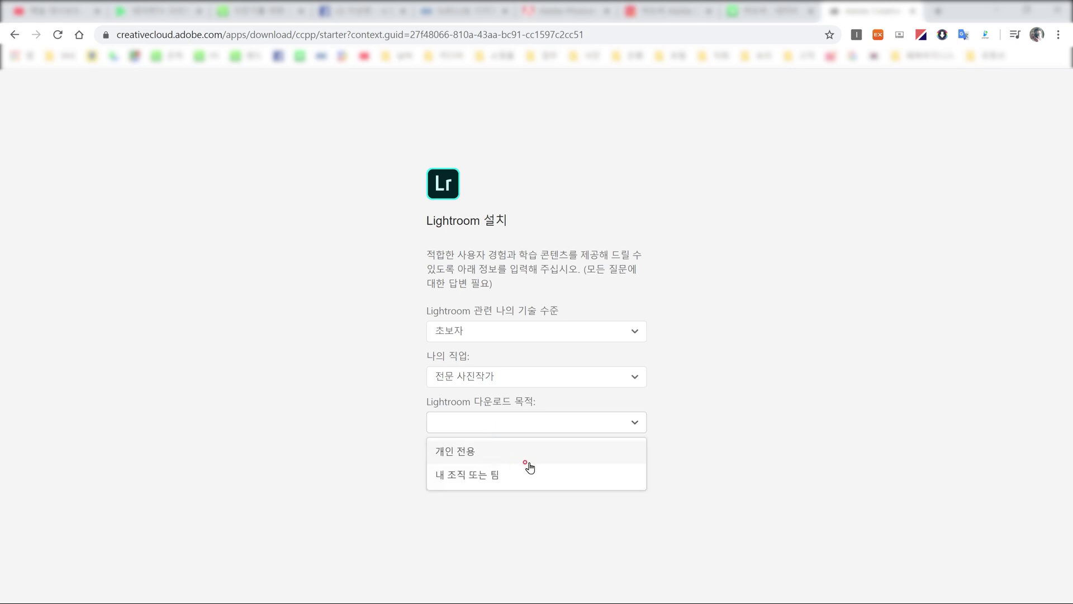
left_click(475, 456)
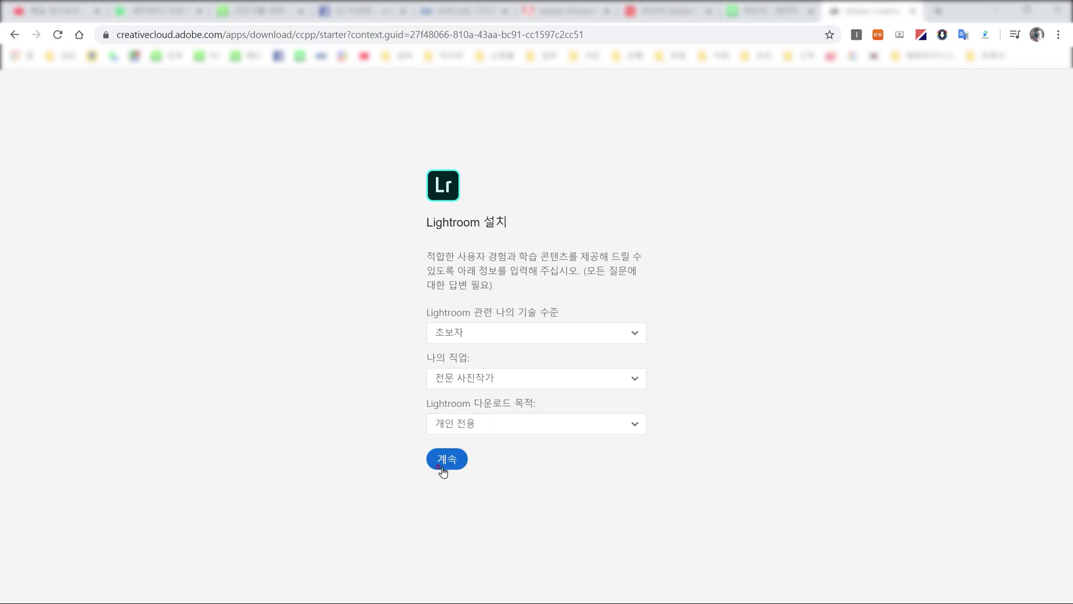
left_click(454, 464)
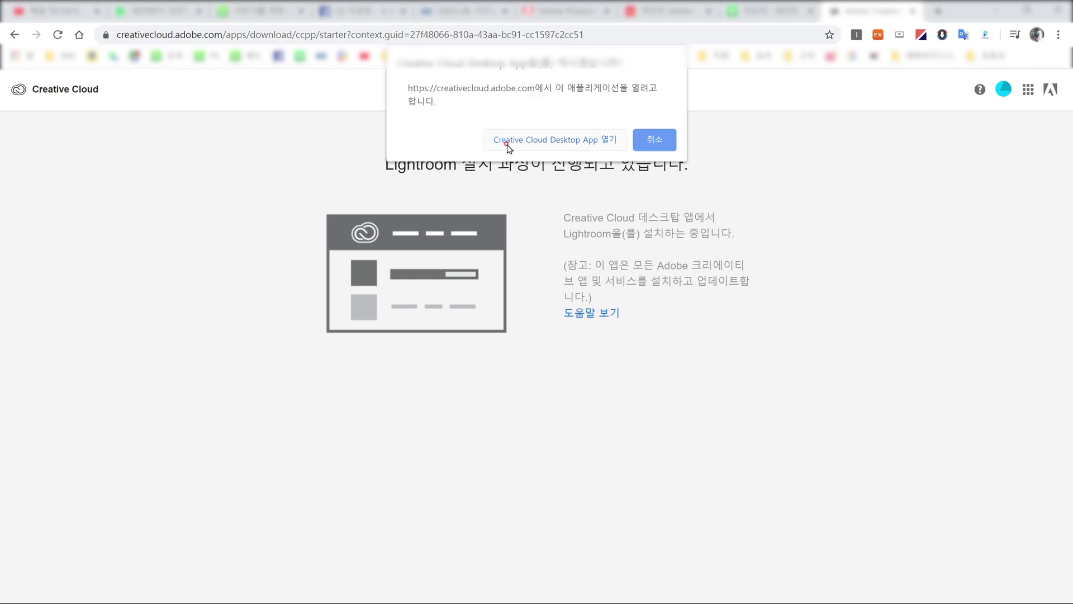
Step: Let the Creative Cloud desktop app open to install Lightroom, then minimize Lightroom
left_click(581, 141)
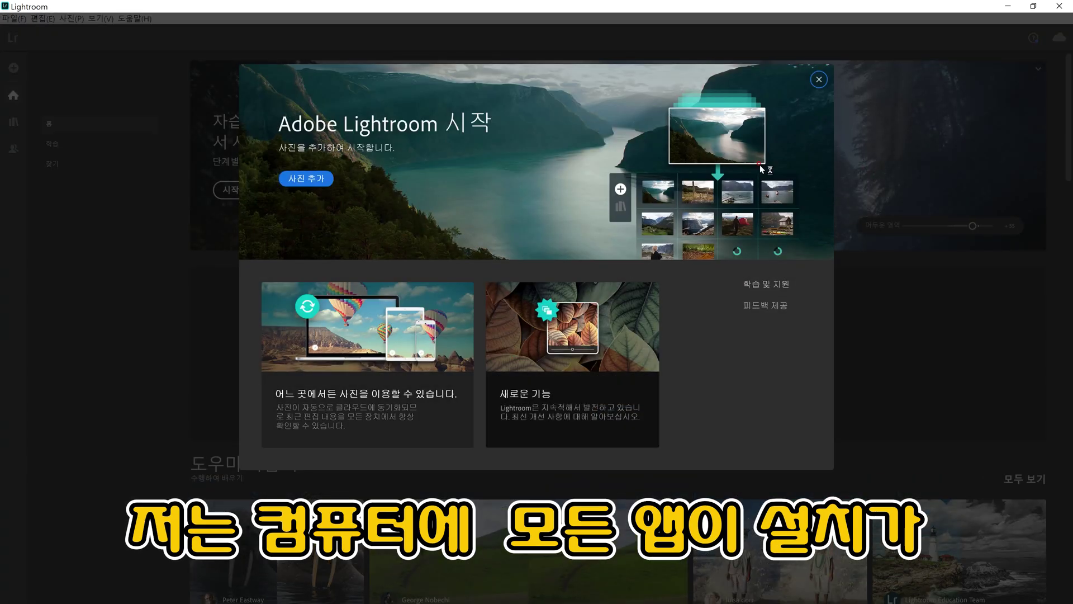
left_click(1008, 8)
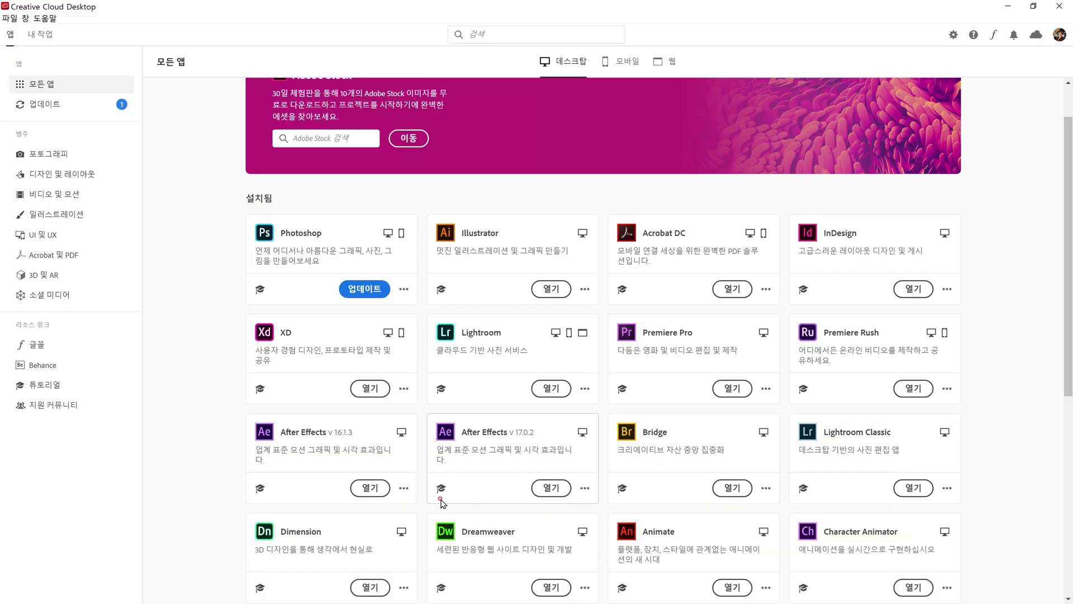
scroll(441, 503, "up", 1)
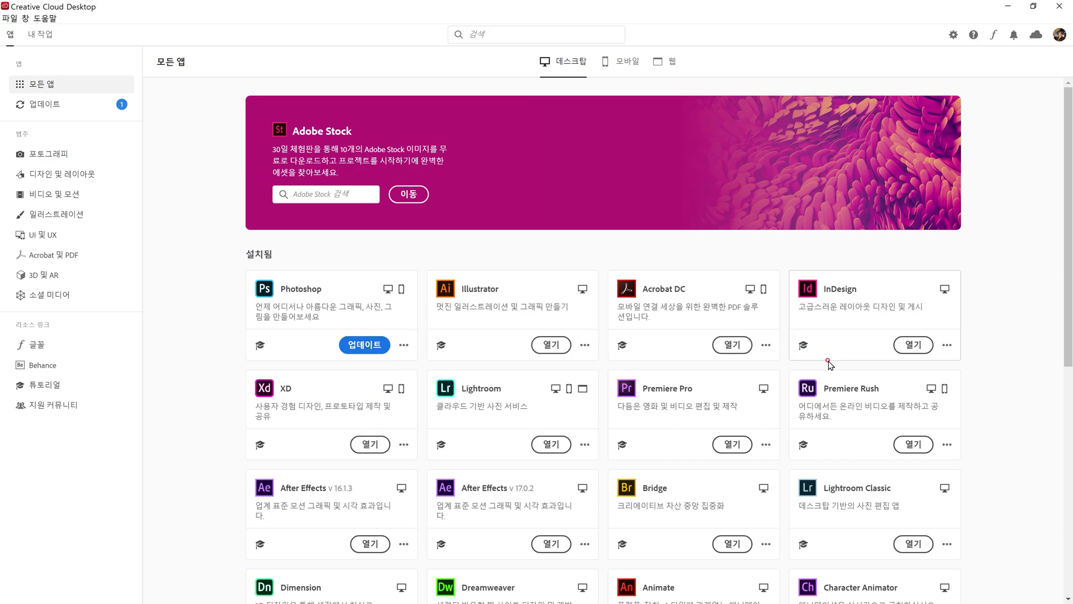
scroll(661, 435, "down", 3)
scroll(531, 431, "up", 3)
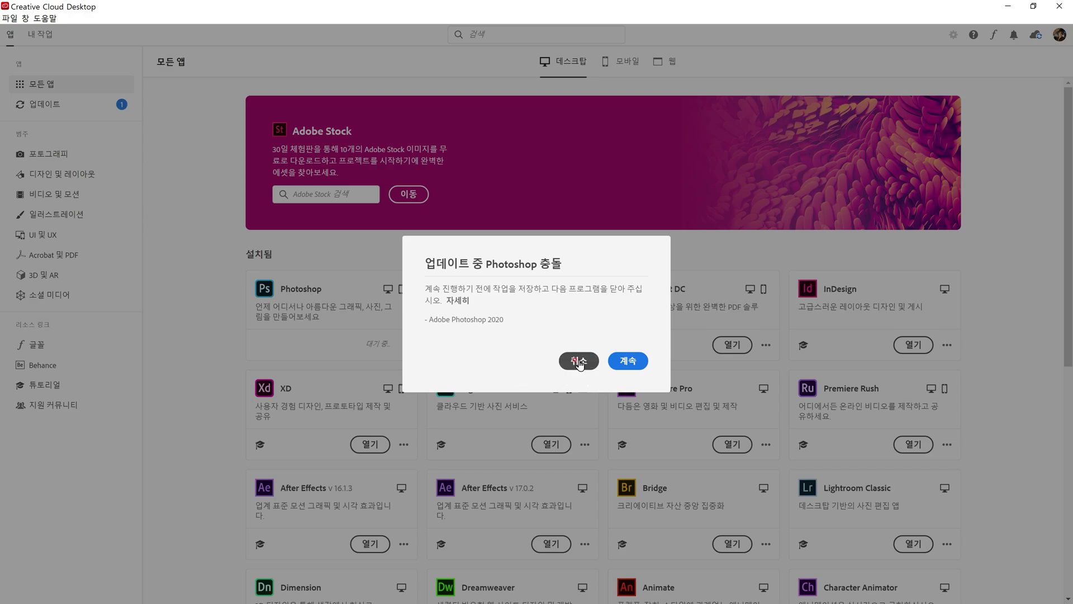
left_click(579, 364)
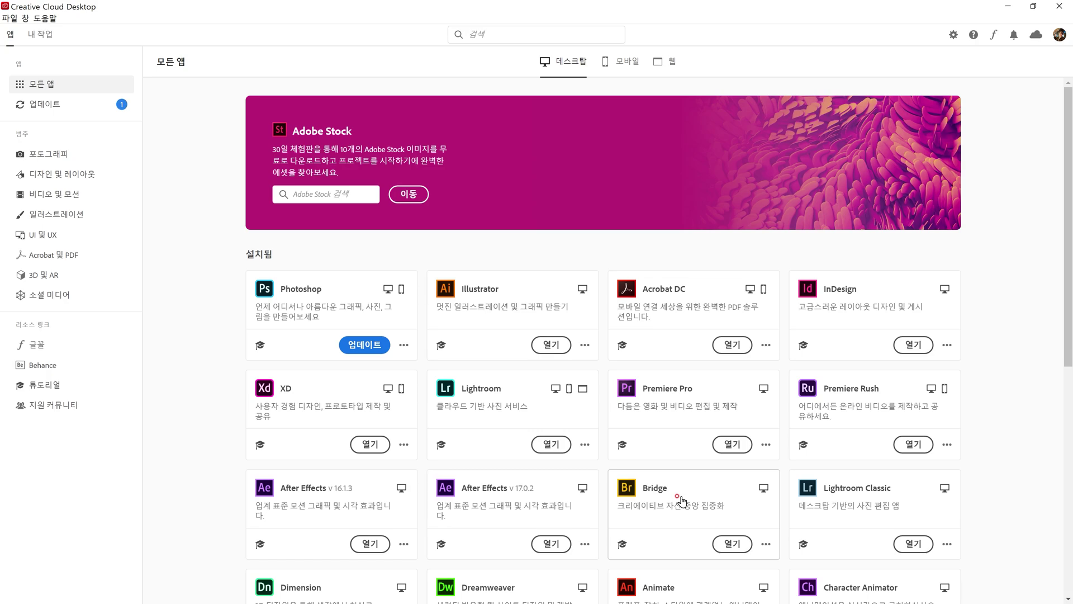
scroll(681, 499, "down", 1)
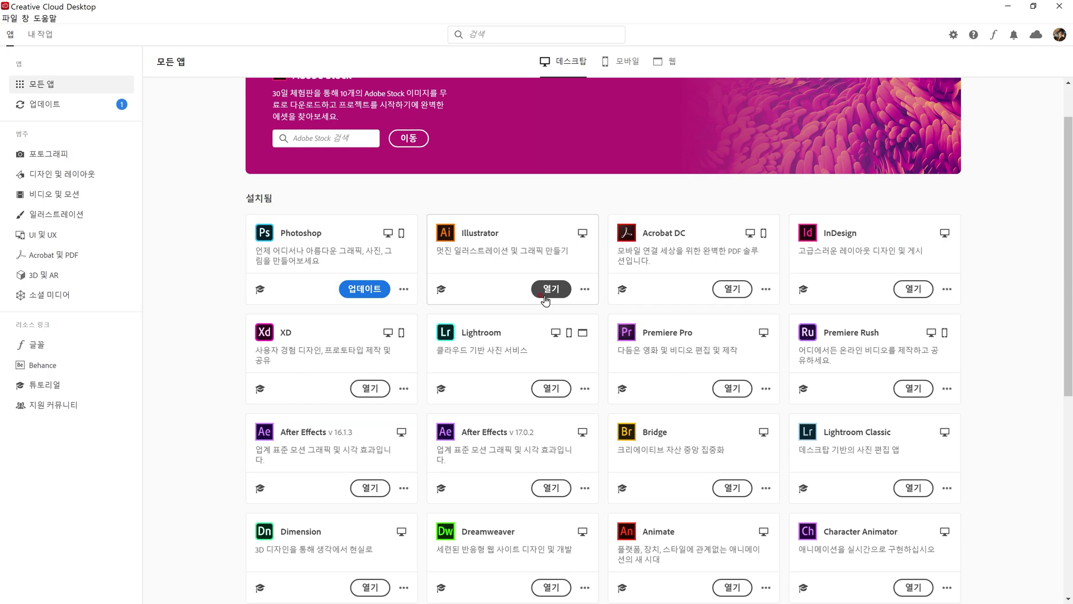
scroll(545, 385, "down", 1)
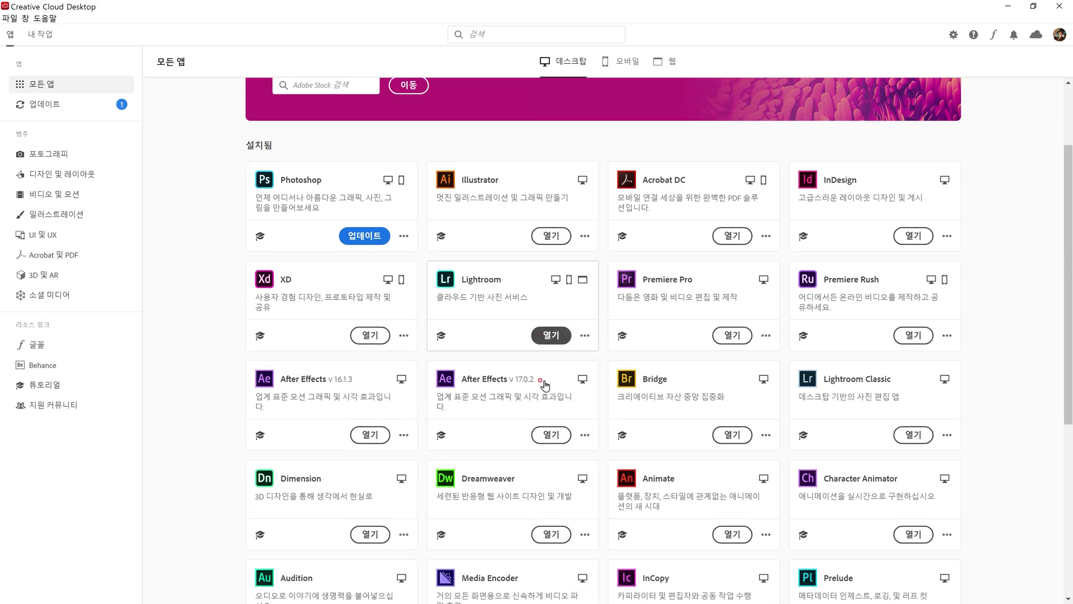
scroll(545, 385, "down", 1)
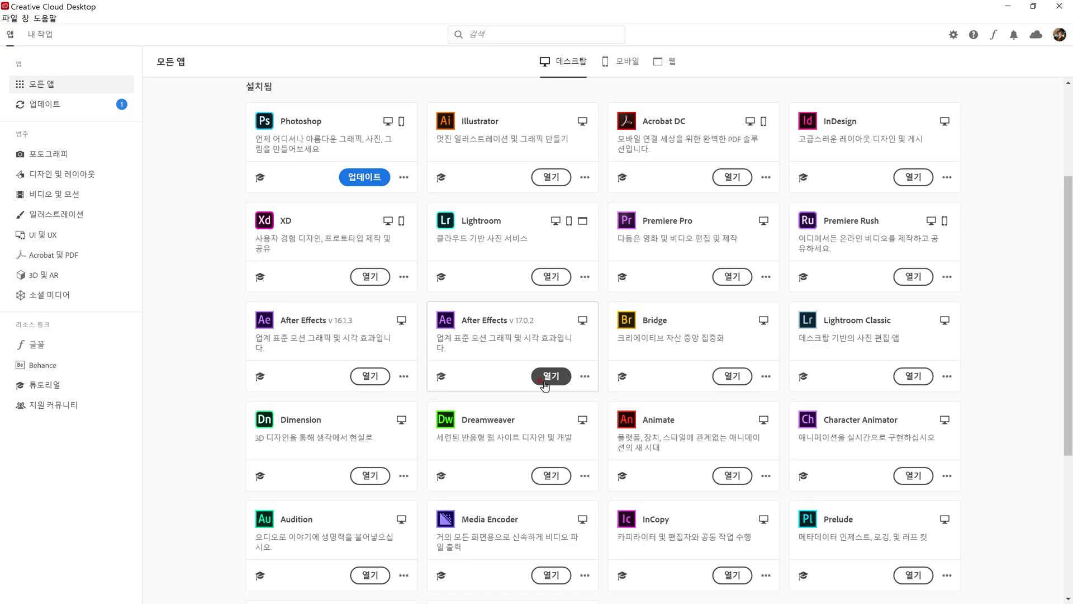
scroll(545, 385, "down", 1)
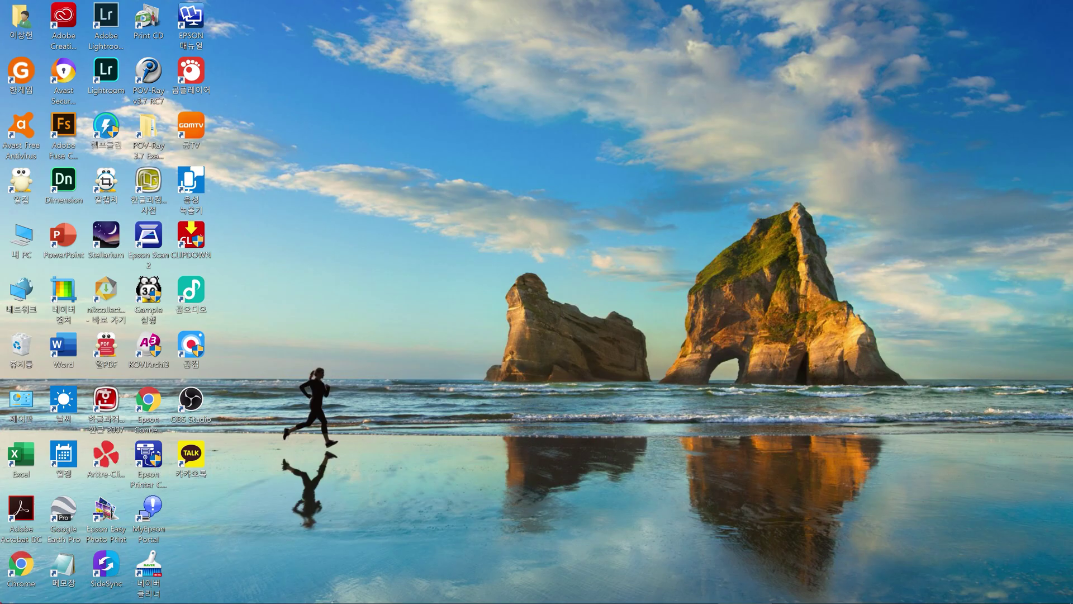
Step: Open the Start menu's app list at the Adobe entries: Lightroom, Photoshop 2020, Premiere Pro 2020, XD
mouse_move(13, 600)
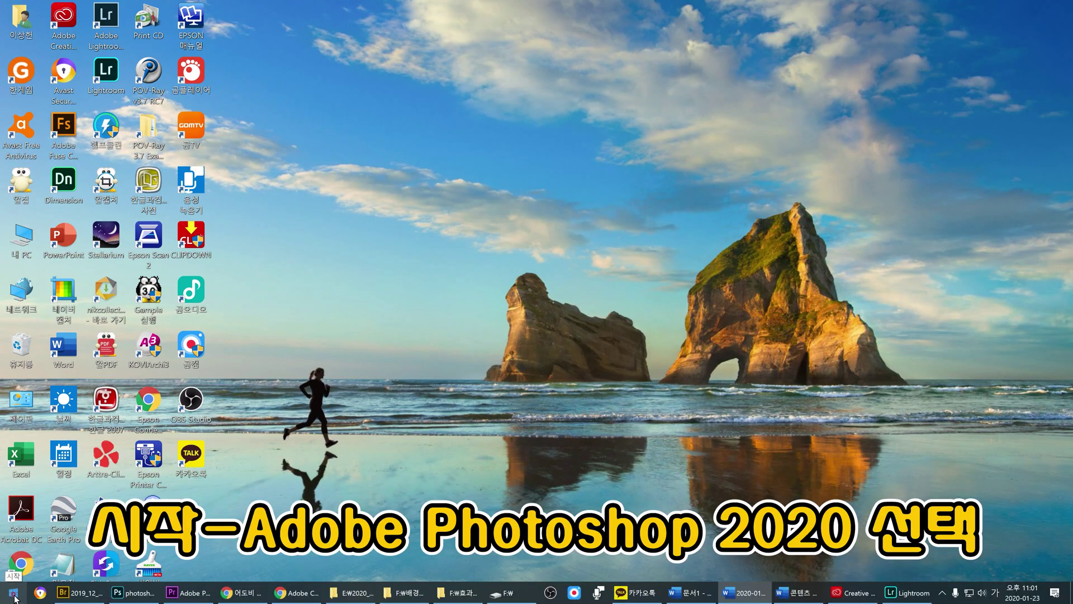
left_click(14, 595)
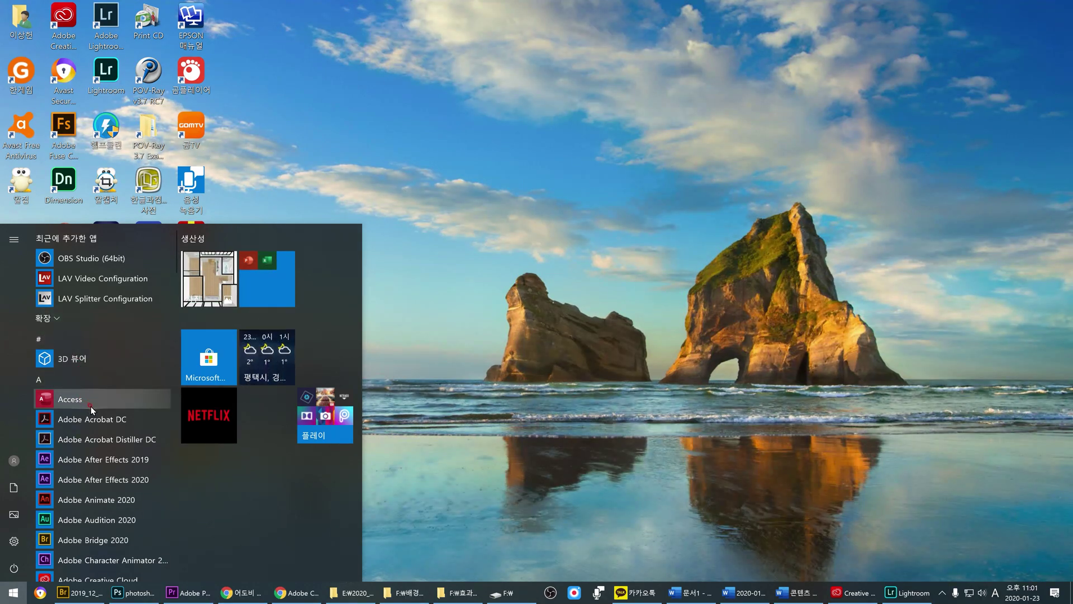
scroll(86, 407, "down", 2)
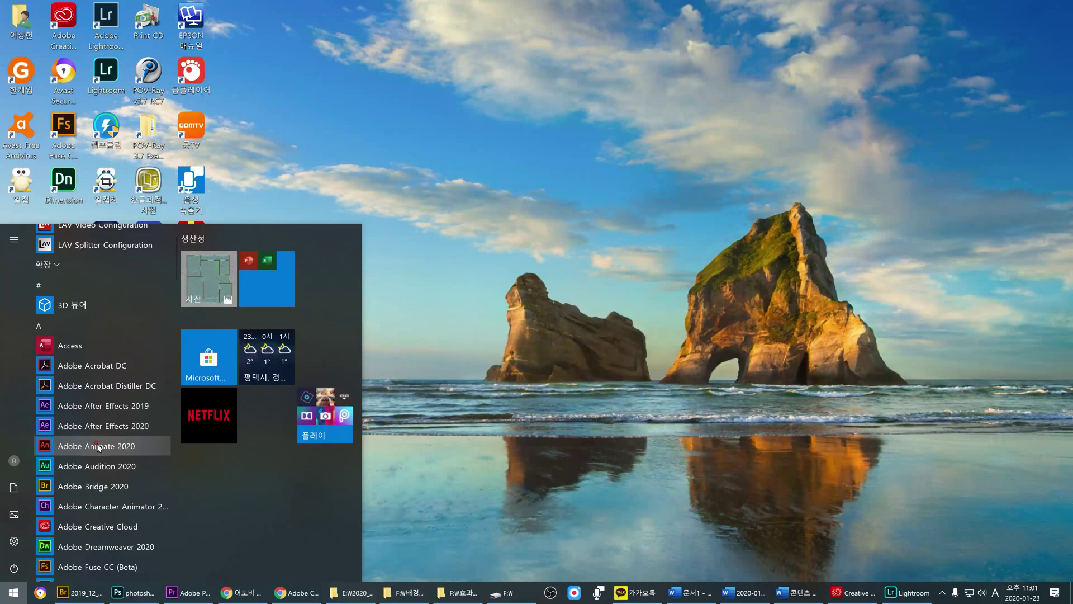
scroll(106, 493, "down", 1)
scroll(107, 493, "down", 3)
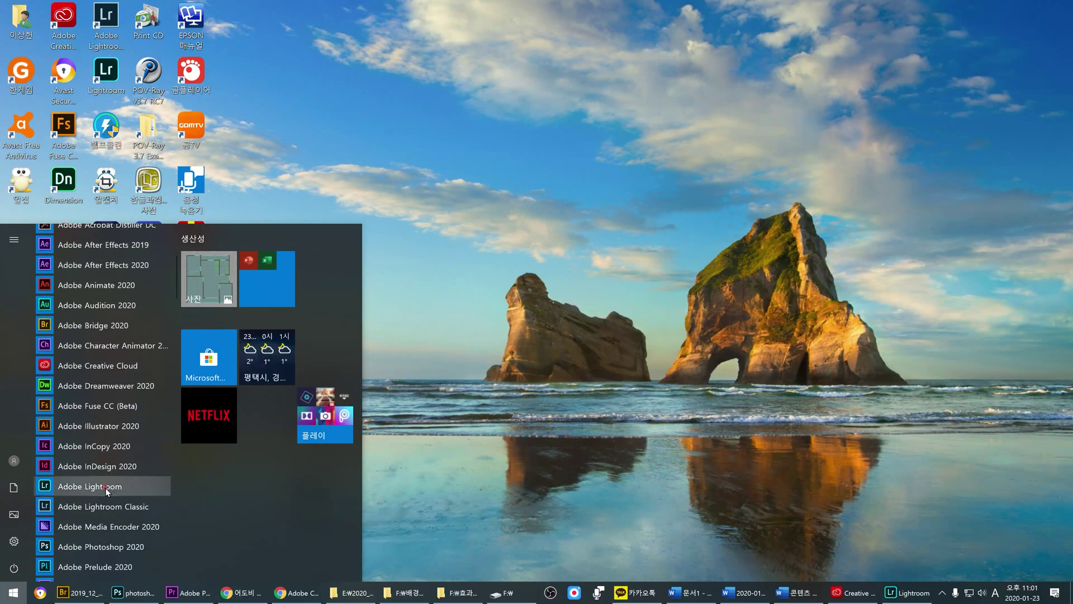
scroll(100, 492, "down", 1)
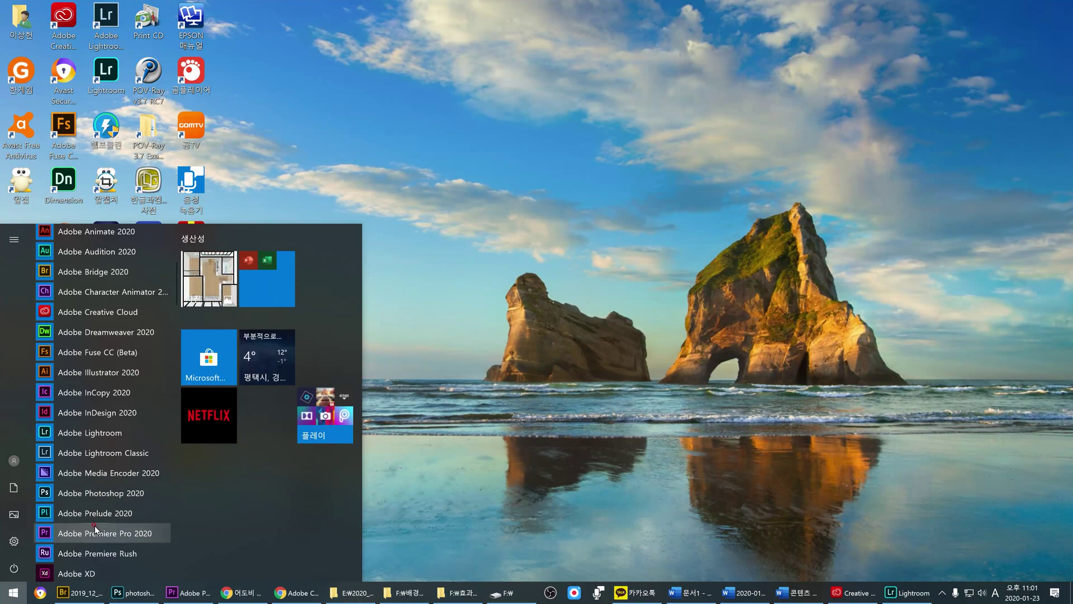
Step: Drag Adobe Photoshop 2020, Adobe Bridge 2020 and Adobe Lightroom from the Start menu onto the desktop as shortcuts
scroll(92, 492, "down", 1)
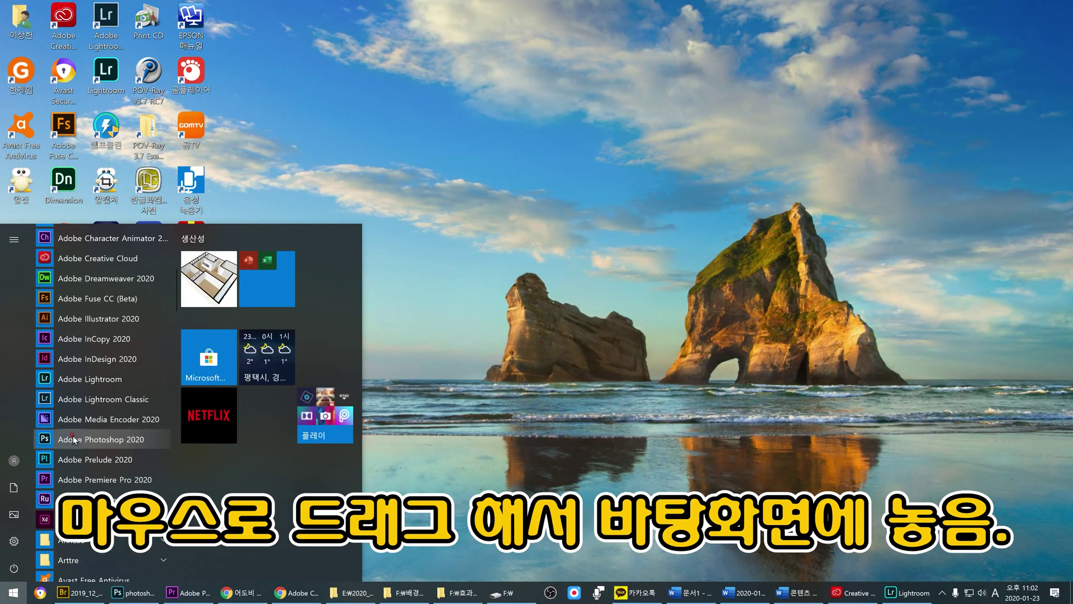
left_click_drag(73, 440, 315, 173)
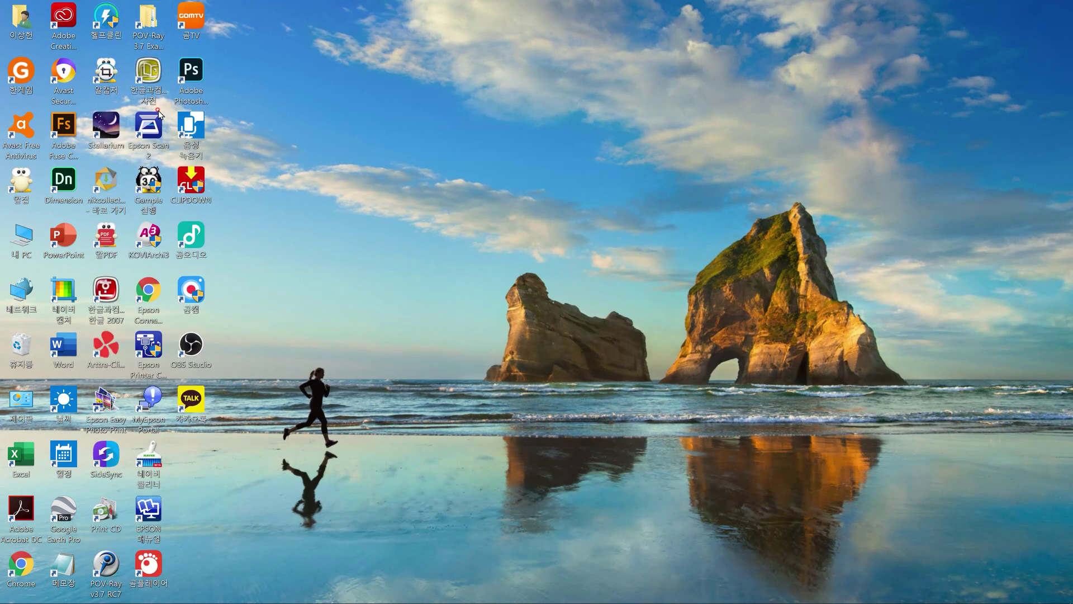
left_click(14, 597)
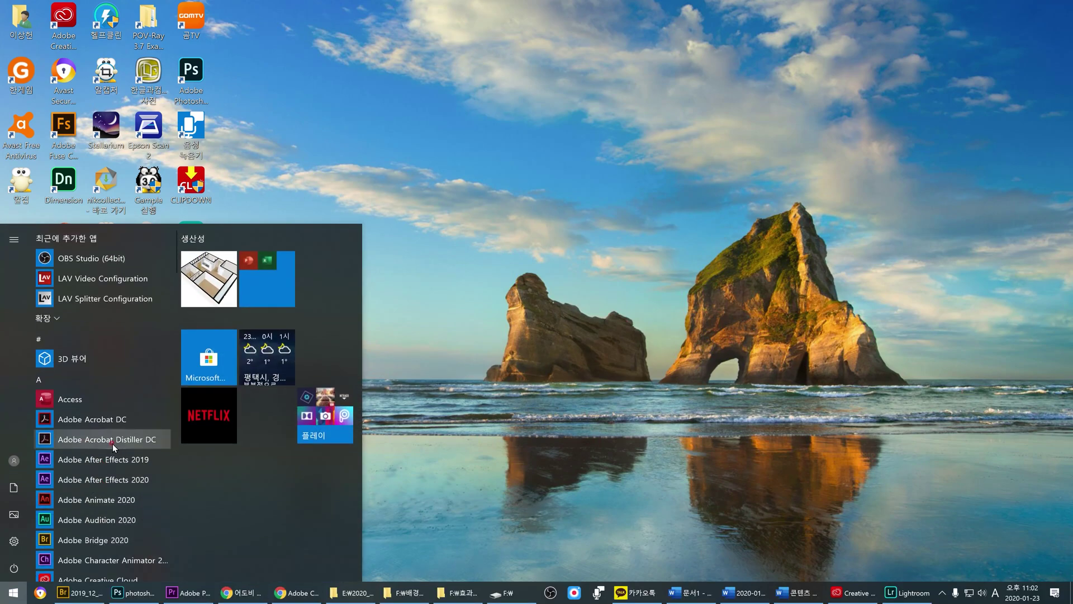
scroll(112, 444, "down", 3)
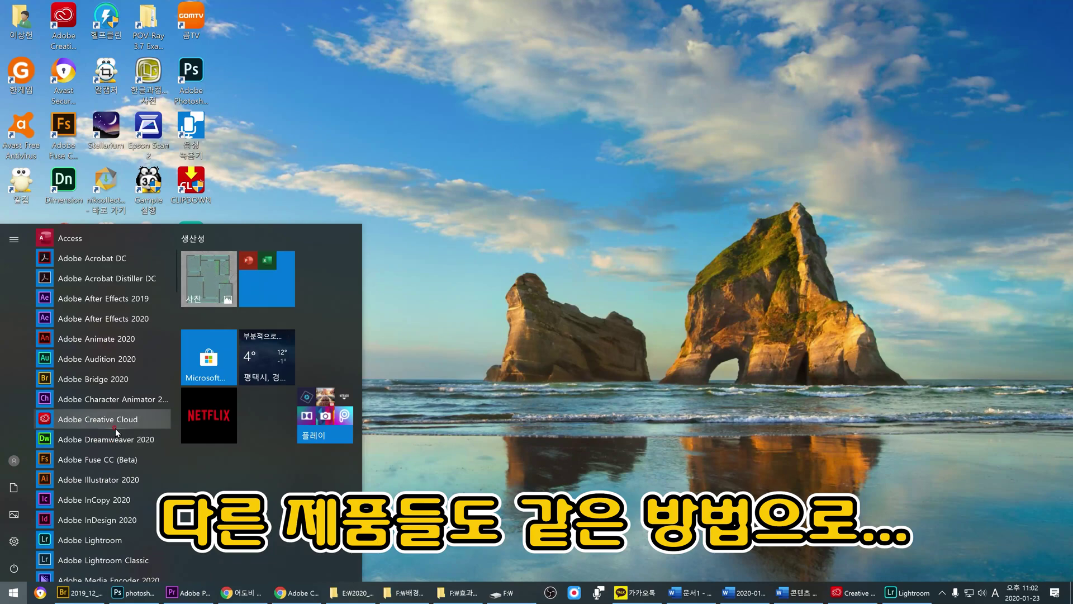
left_click_drag(101, 378, 301, 129)
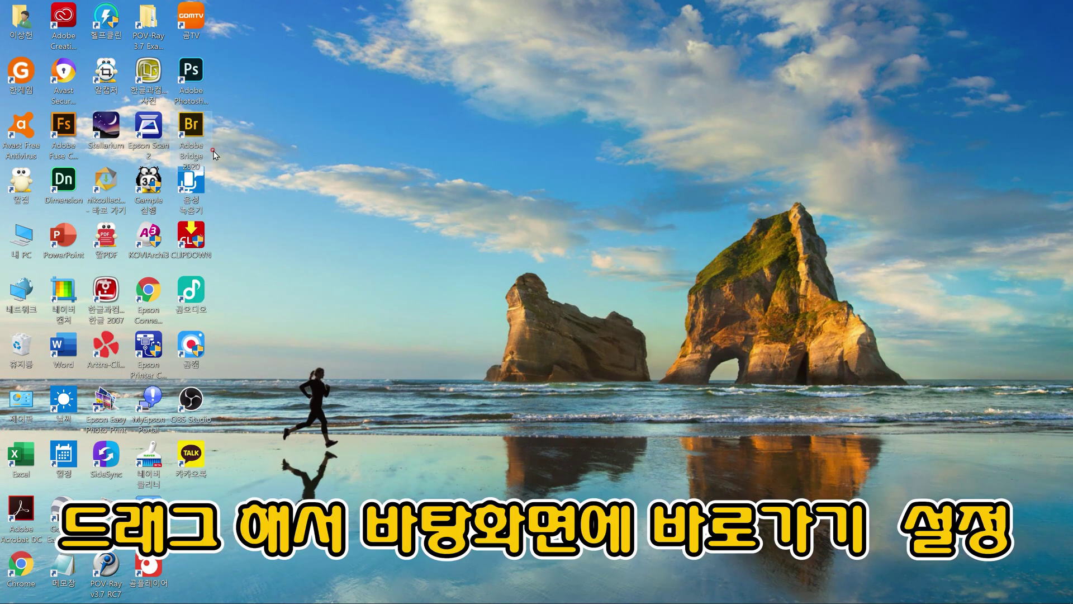
mouse_move(106, 603)
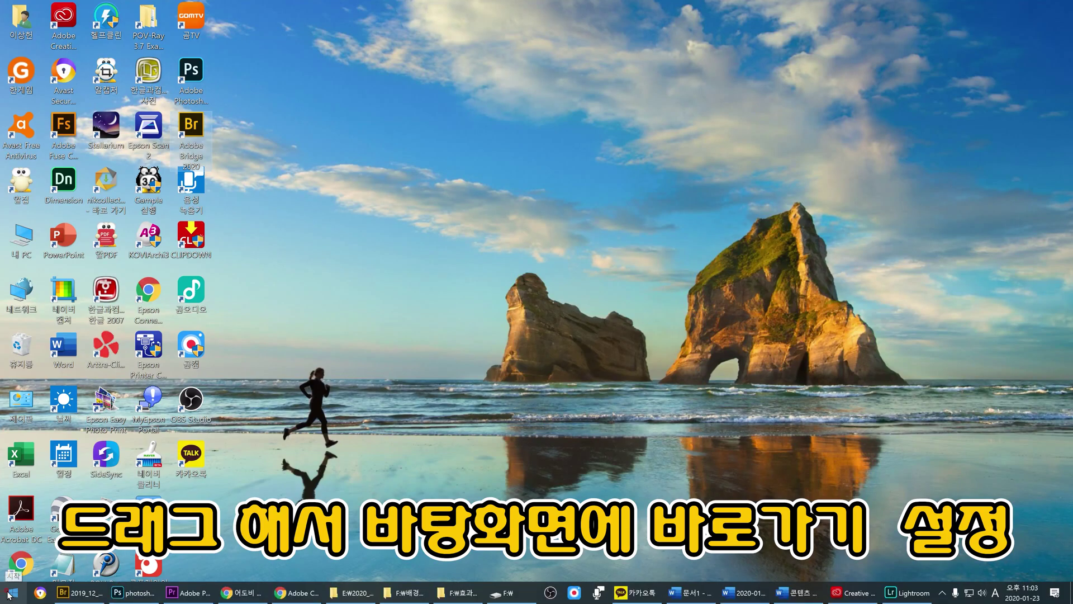
left_click(14, 593)
scroll(96, 478, "down", 2)
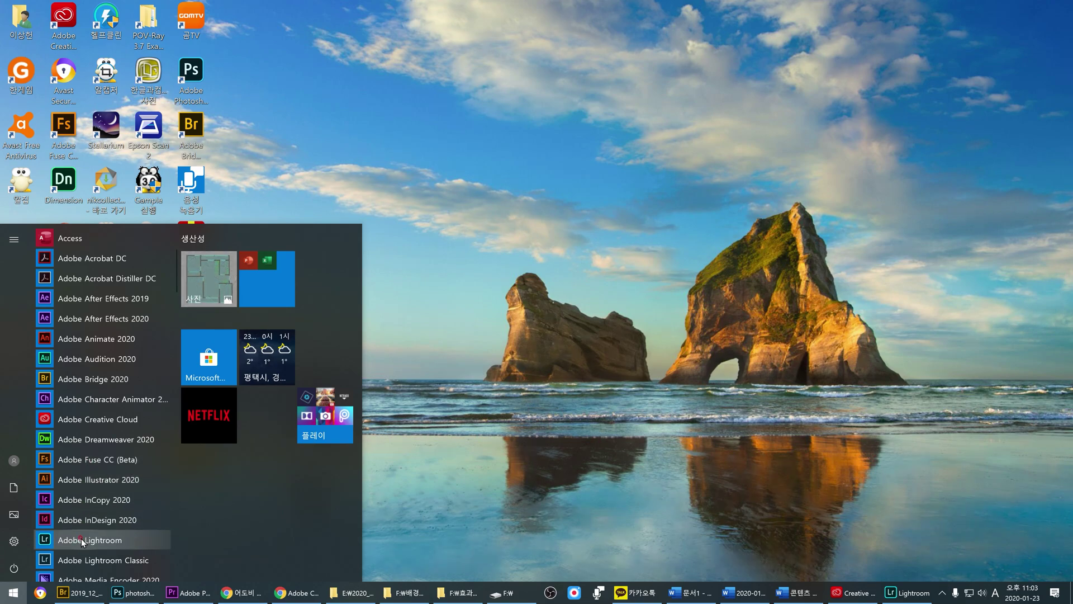
scroll(84, 559, "down", 1)
left_click_drag(84, 486, 295, 191)
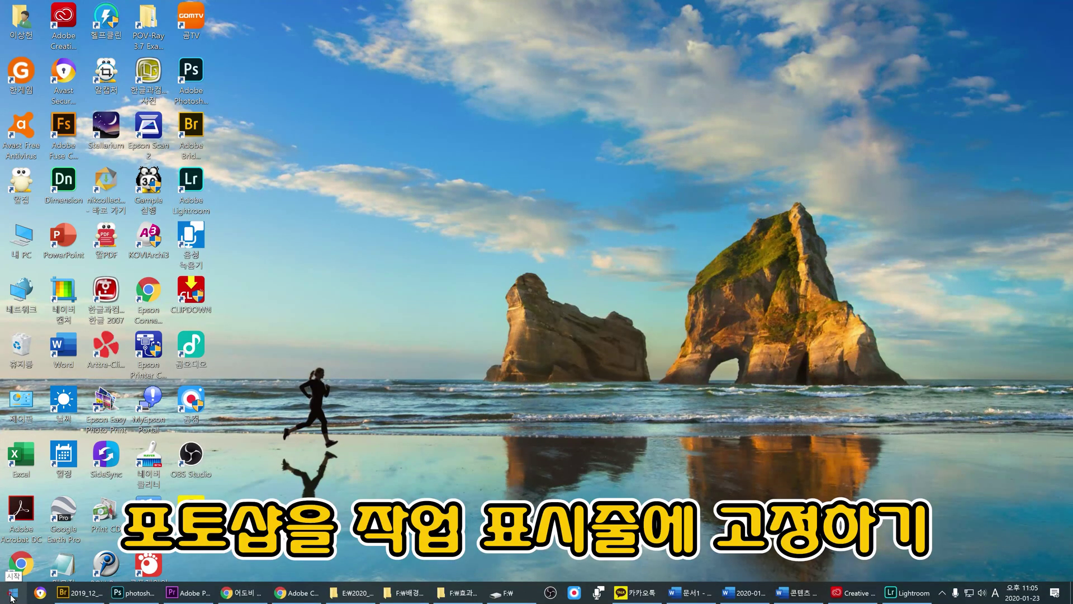
Step: Pin Adobe Photoshop 2020 to the taskbar from its Start menu entry's More (자세히) options
left_click(11, 597)
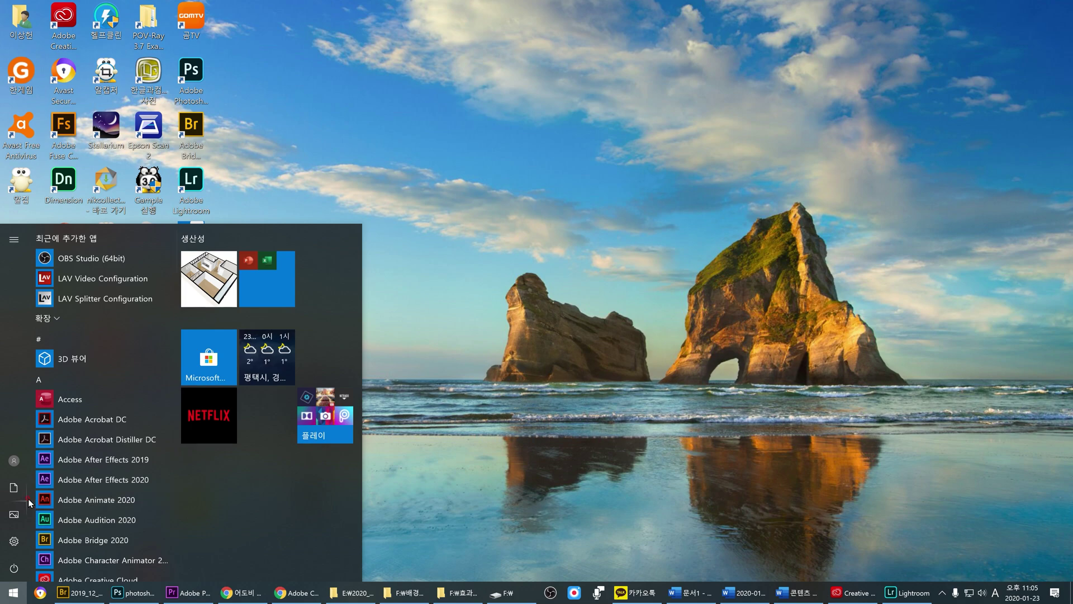
scroll(73, 491, "down", 5)
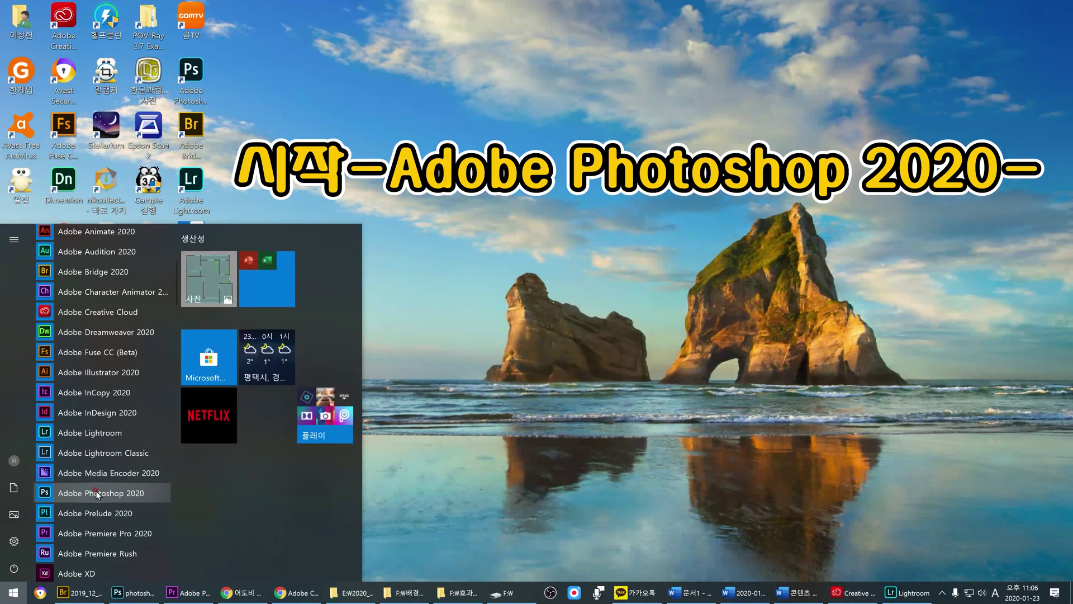
right_click(96, 493)
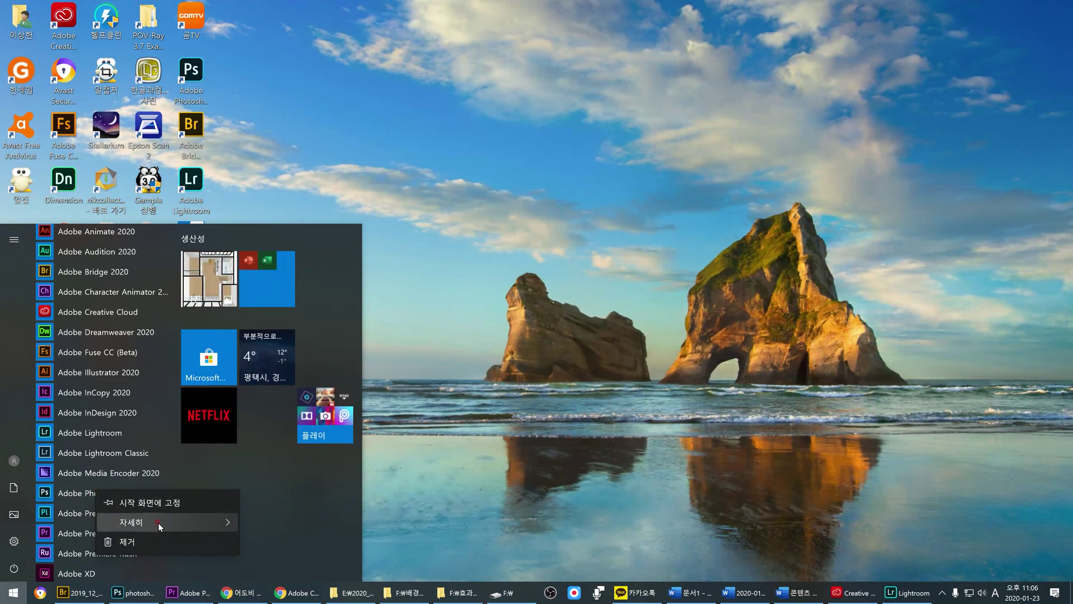
mouse_move(145, 525)
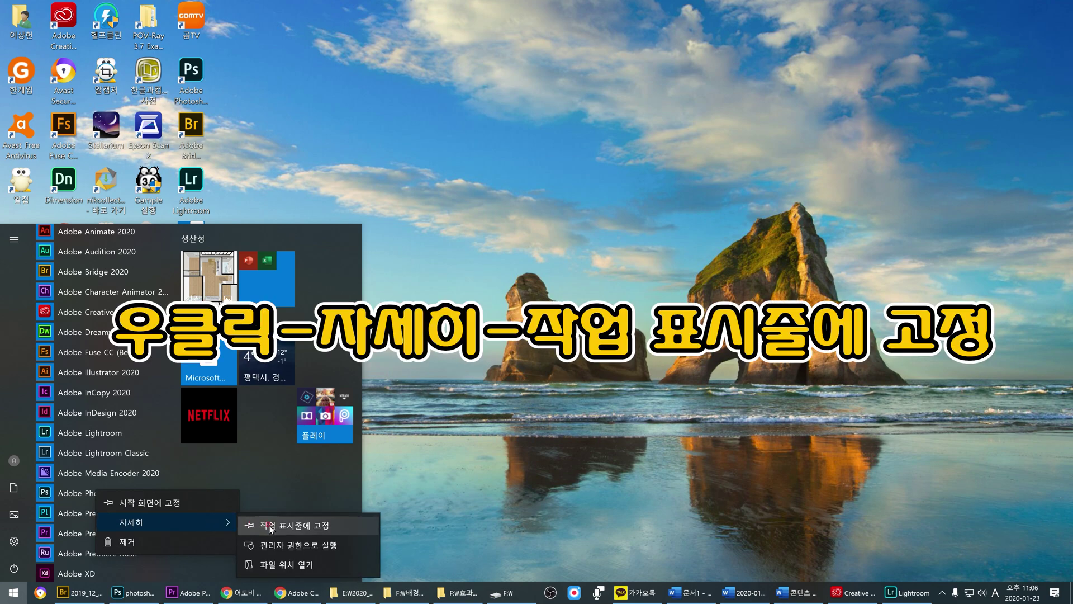
left_click(313, 526)
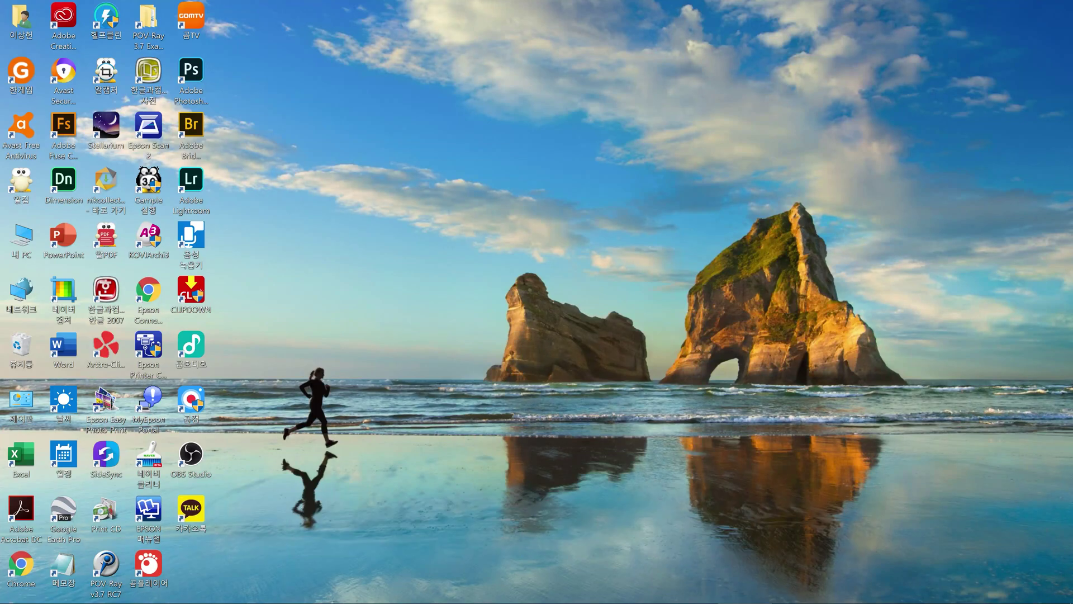
mouse_move(193, 599)
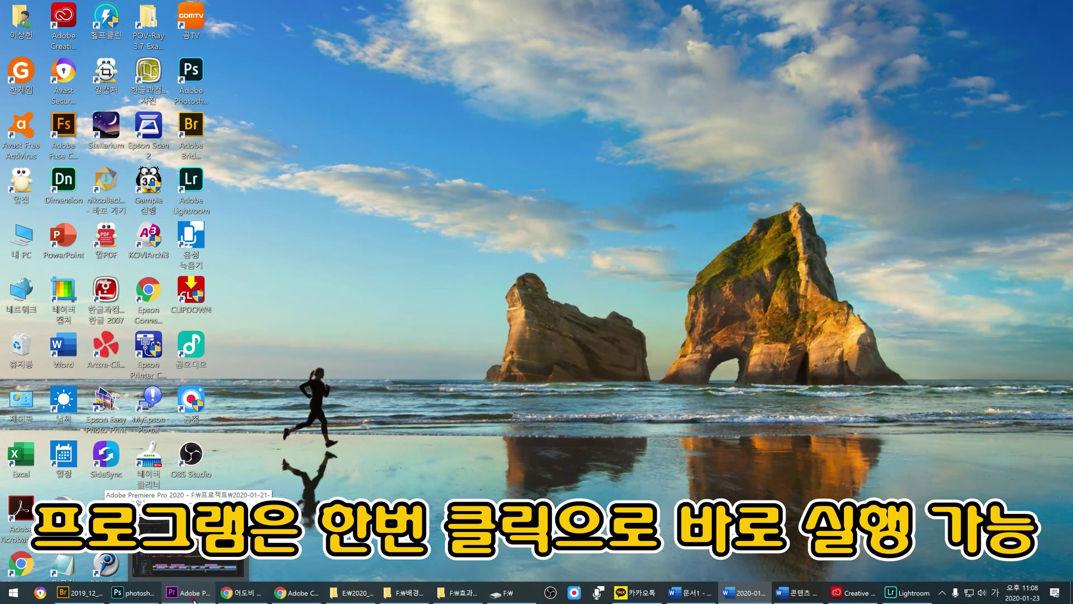